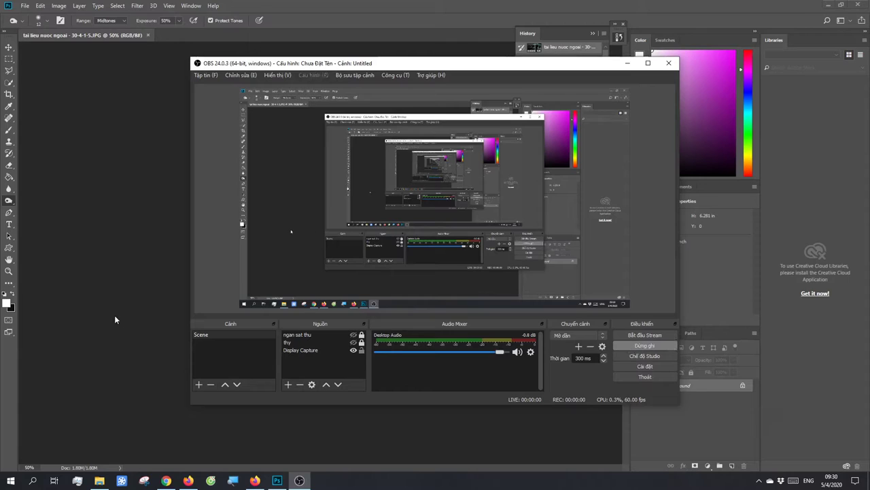
Zoom in and restore the Modify Vibrance Layer history state to bring back Vibrance 1
key(ctrl+plus)
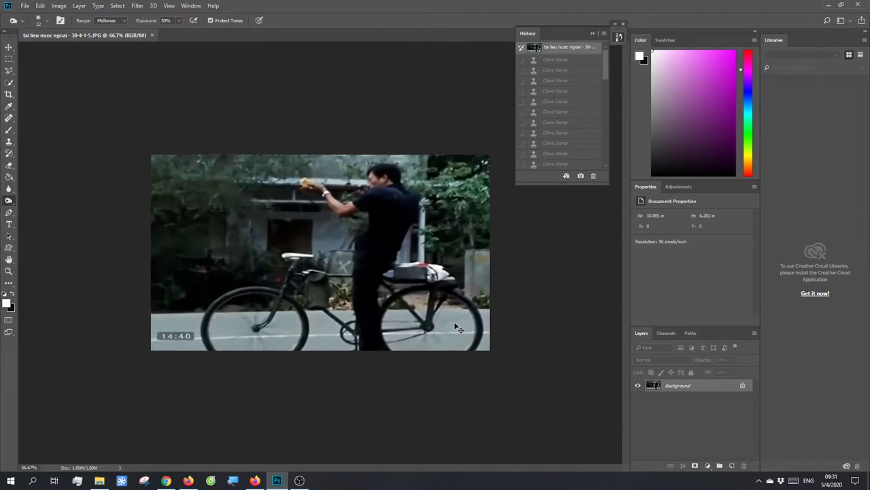
key(ctrl+plus)
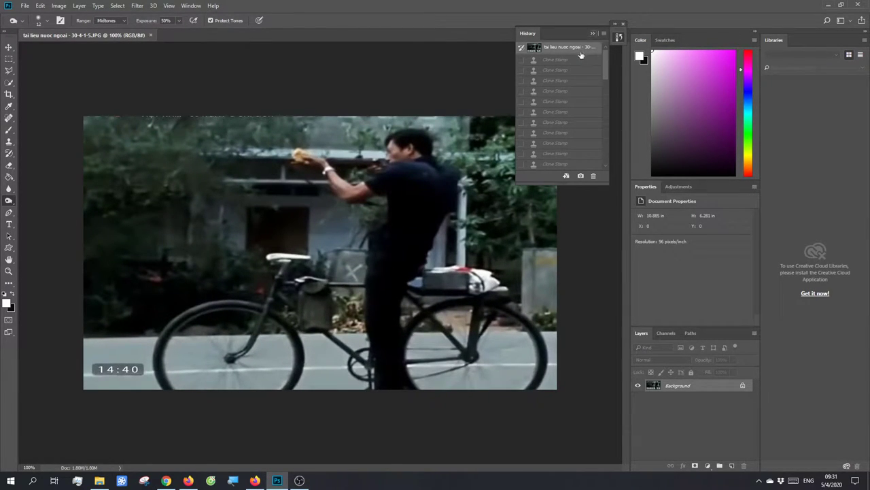
scroll(571, 122, down, 3)
scroll(569, 132, down, 3)
scroll(574, 160, down, 3)
scroll(573, 160, down, 3)
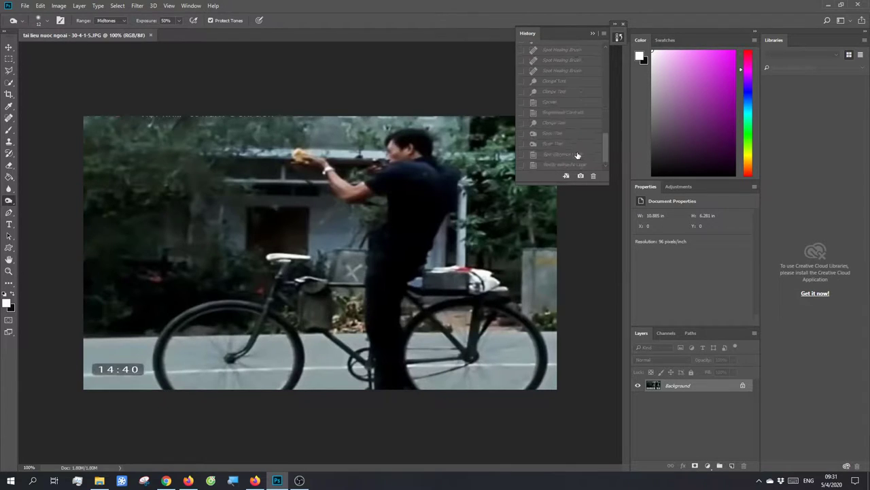
click(574, 164)
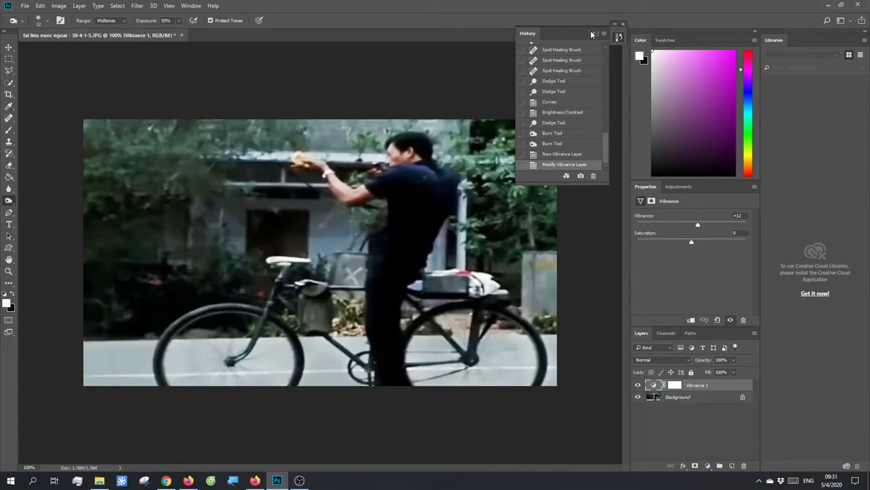
click(591, 34)
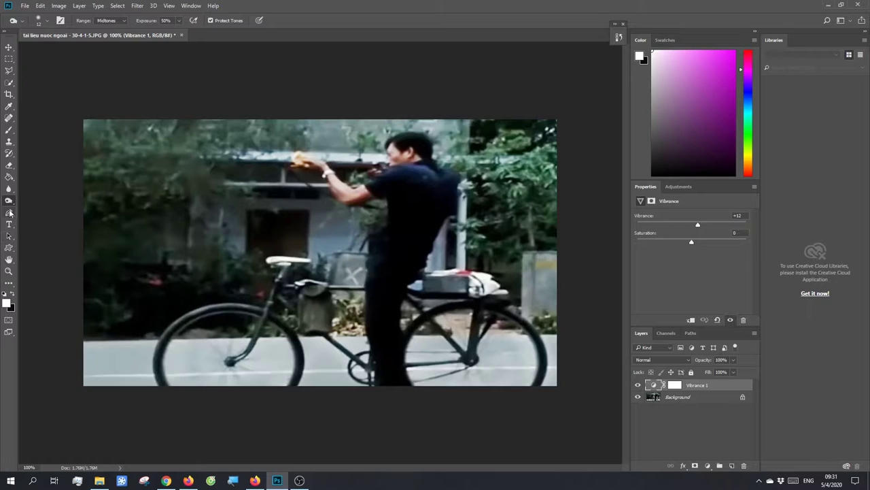
click(9, 223)
Type the title 'DÂN QUÂN TỰ VỆ' with 'VIỆT NAM CÔNG HÒA' as a second line
click(183, 234)
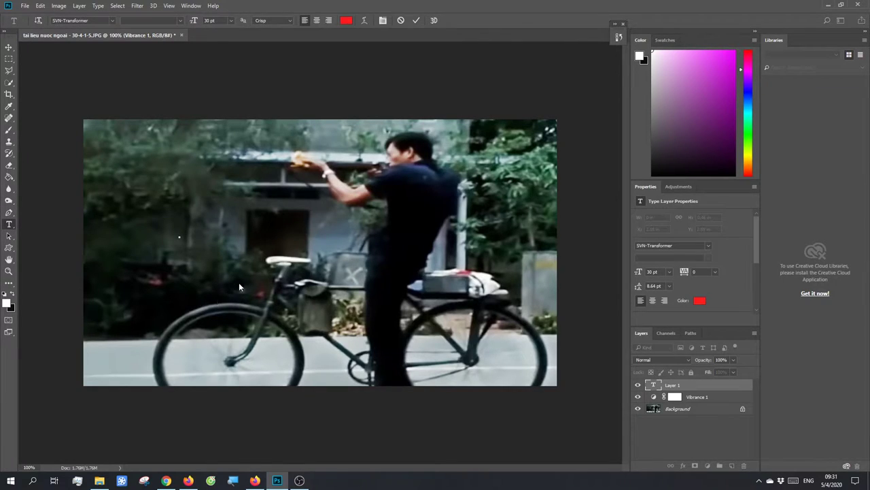
text(DA)
text(AN QUÂN)
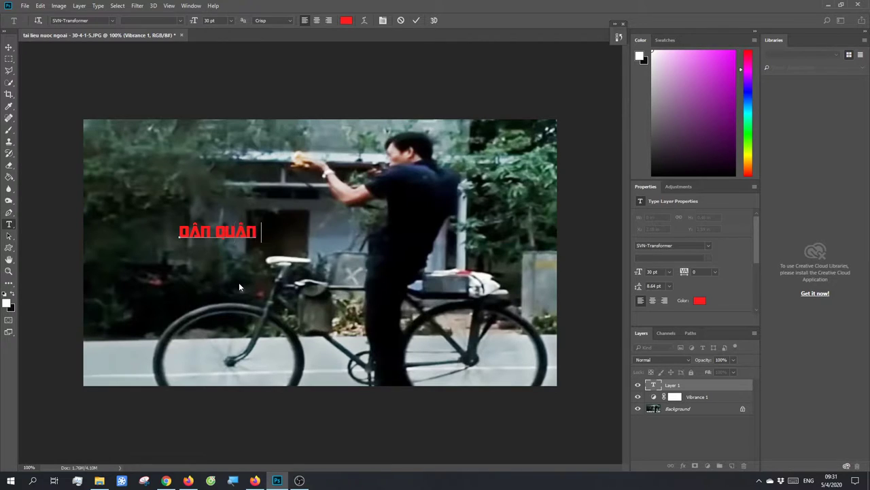
text( TỰ VEej )
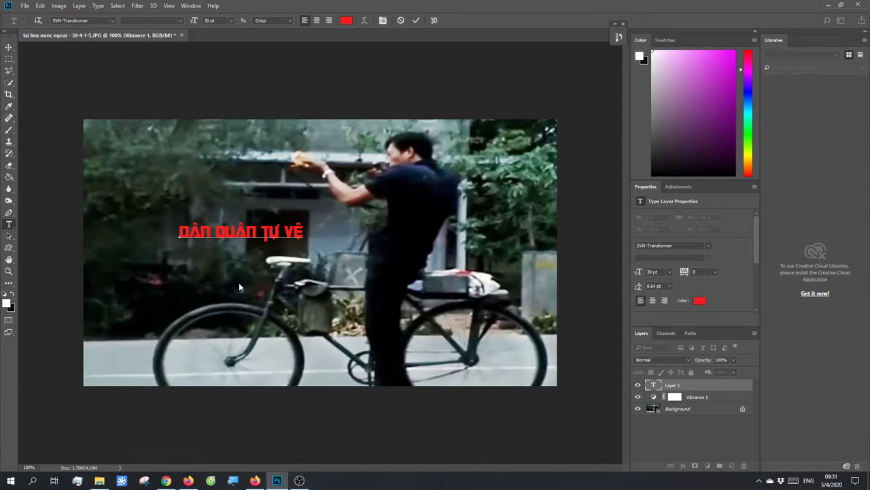
text(VN)
key(BackSpace)
key(BackSpace)
key(BackSpace)
text(VIỆT NAM)
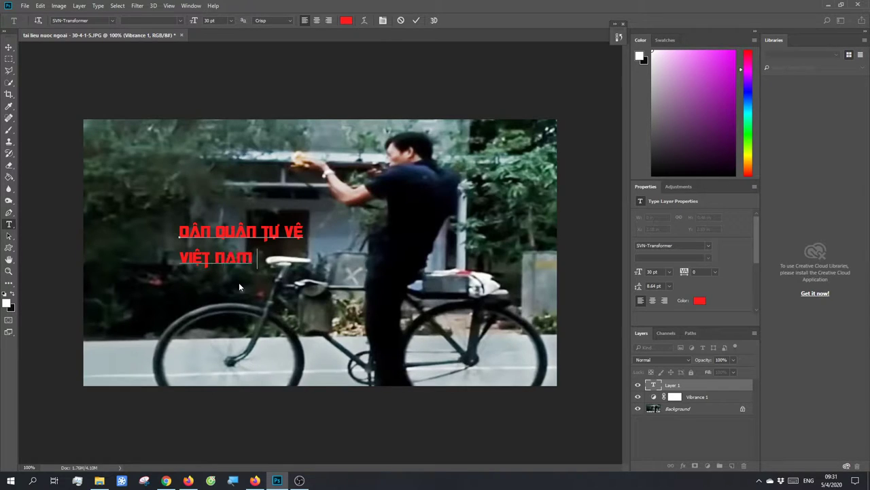
text( CÔNG HÒA)
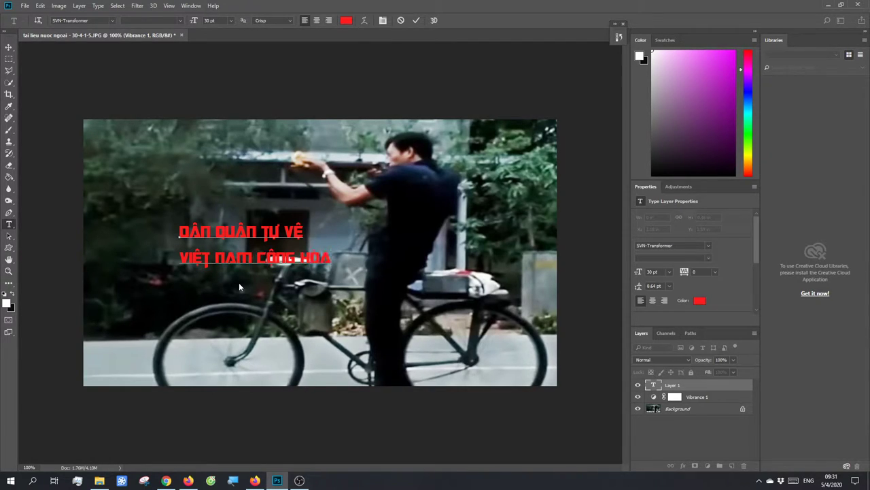
Indent the second line and move the title to the photo's lower left
double_click(179, 259)
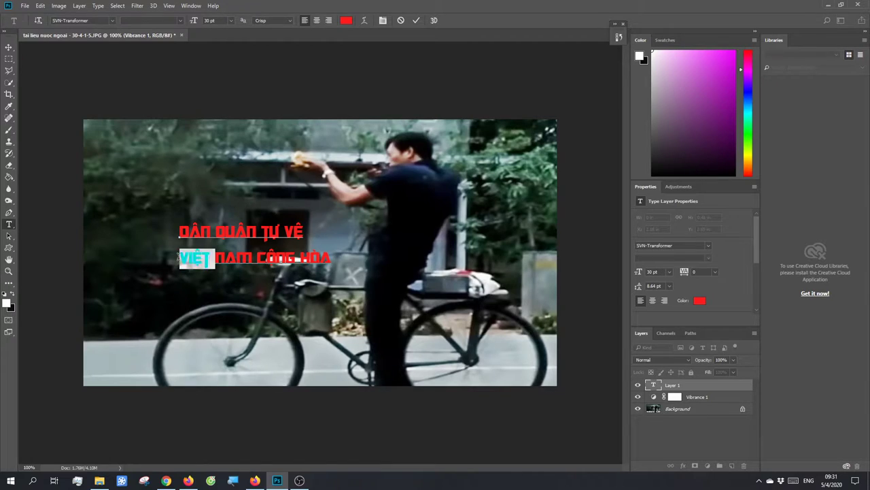
click(291, 252)
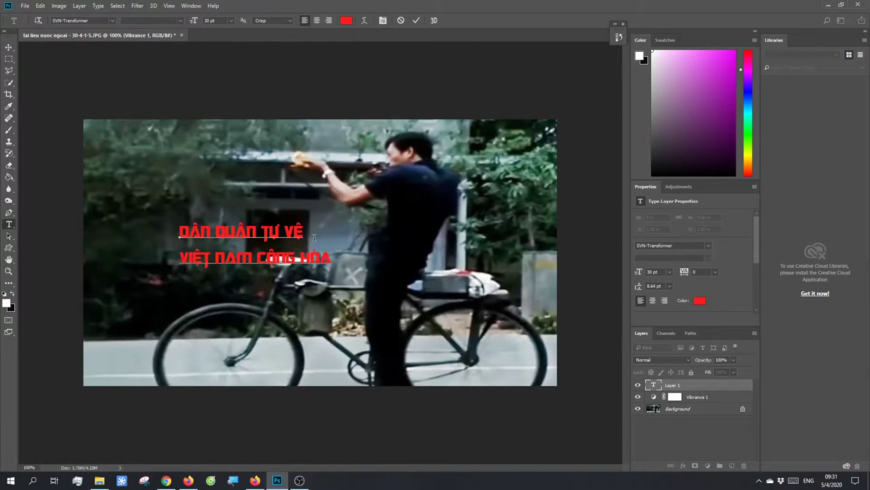
click(180, 257)
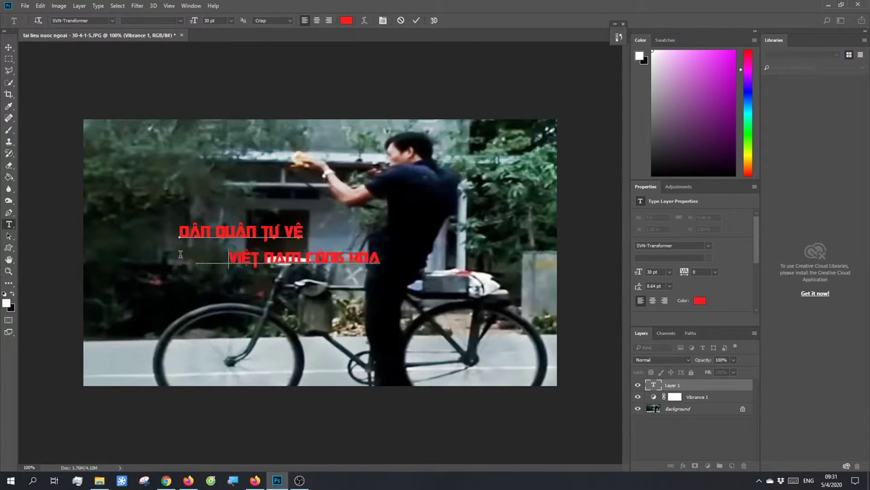
click(8, 47)
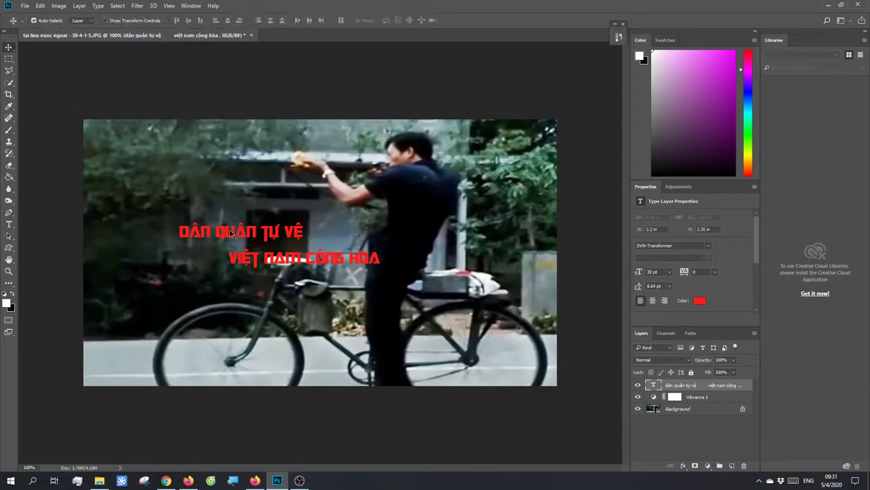
drag(226, 233, 161, 319)
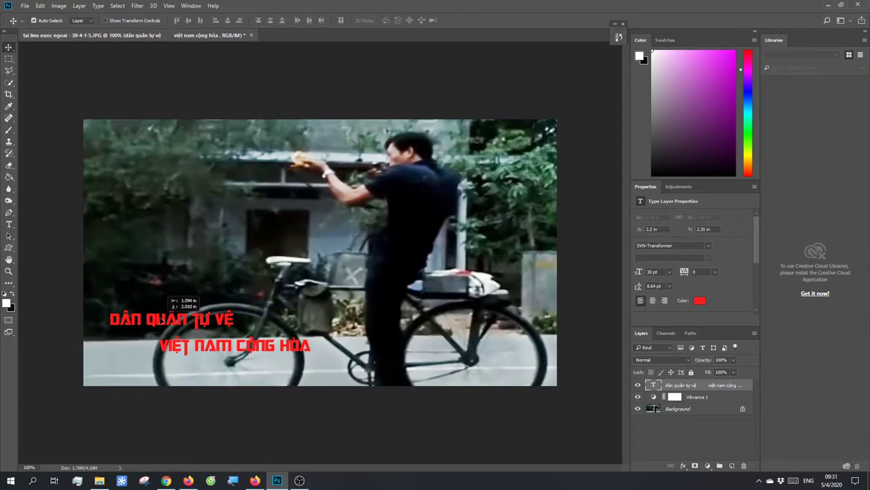
drag(161, 319, 163, 321)
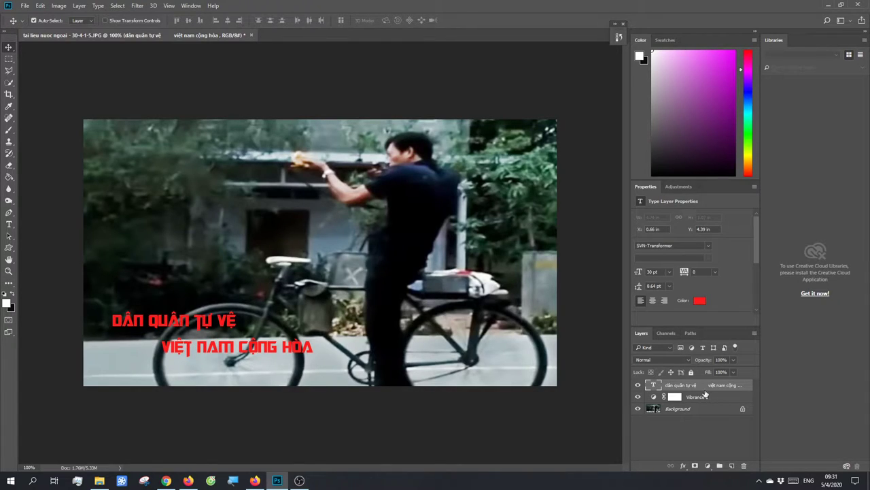
Try several yellow shades for the title text, then cancel to keep it red
click(702, 300)
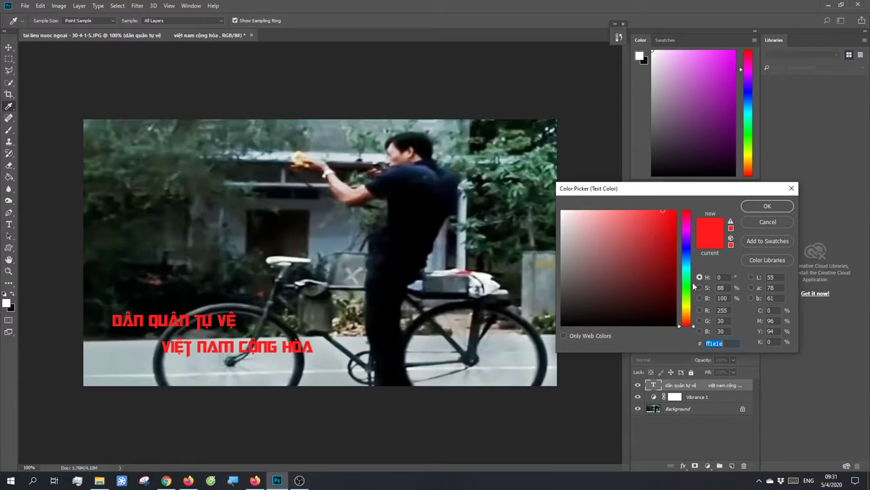
click(686, 311)
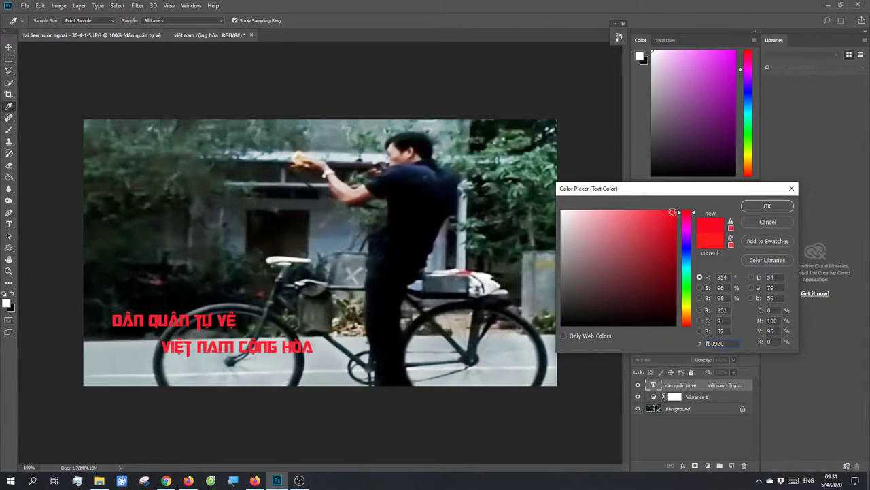
click(689, 310)
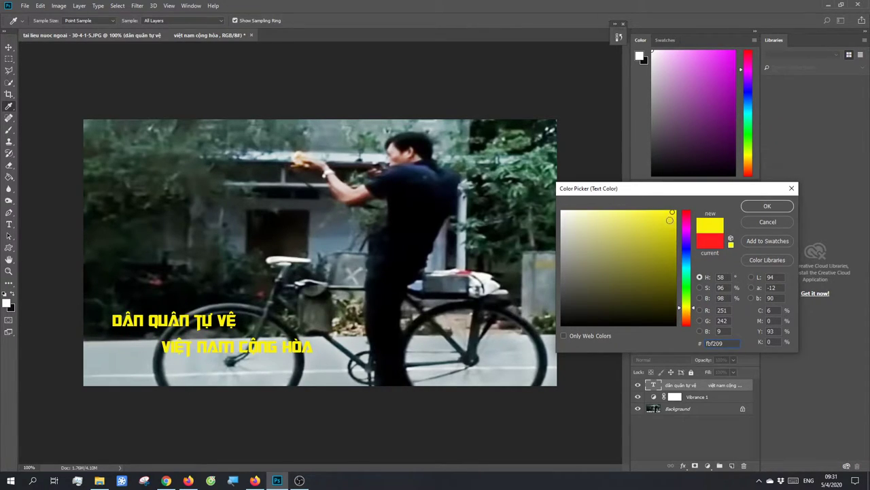
drag(670, 220, 677, 212)
drag(686, 313, 689, 312)
click(670, 218)
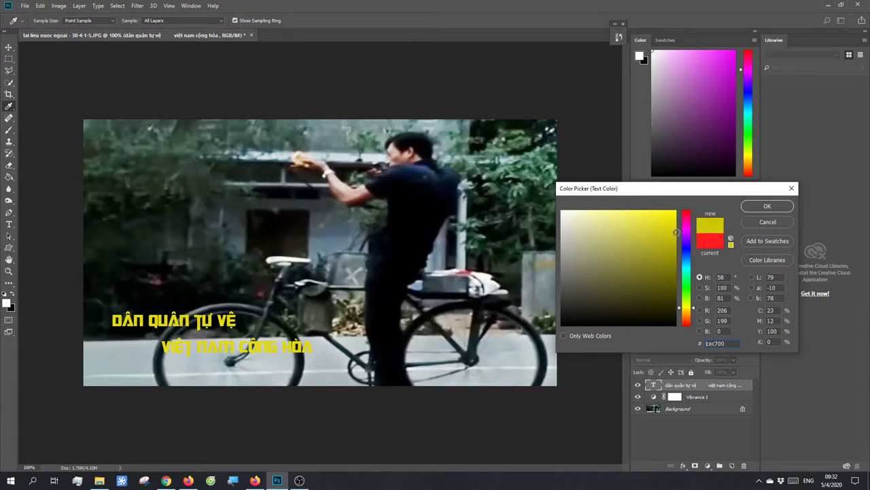
mouse_move(672, 224)
mouse_down()
mouse_move(664, 224)
mouse_move(673, 214)
mouse_up()
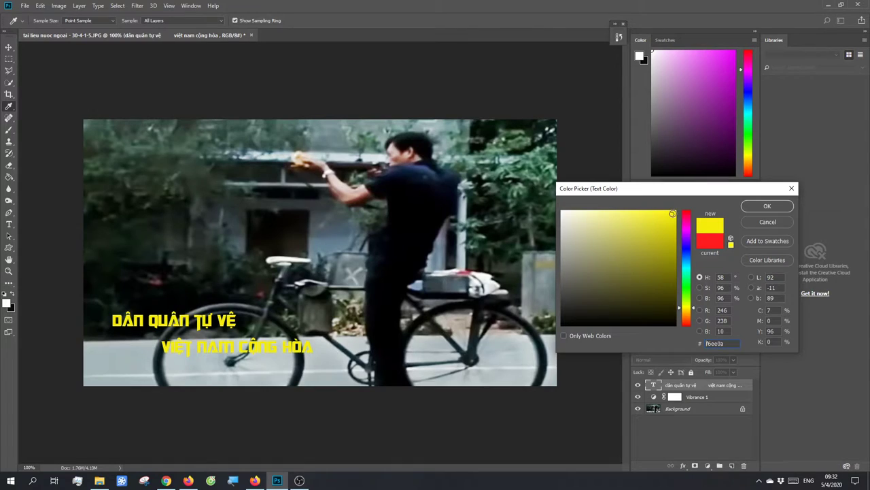
click(761, 223)
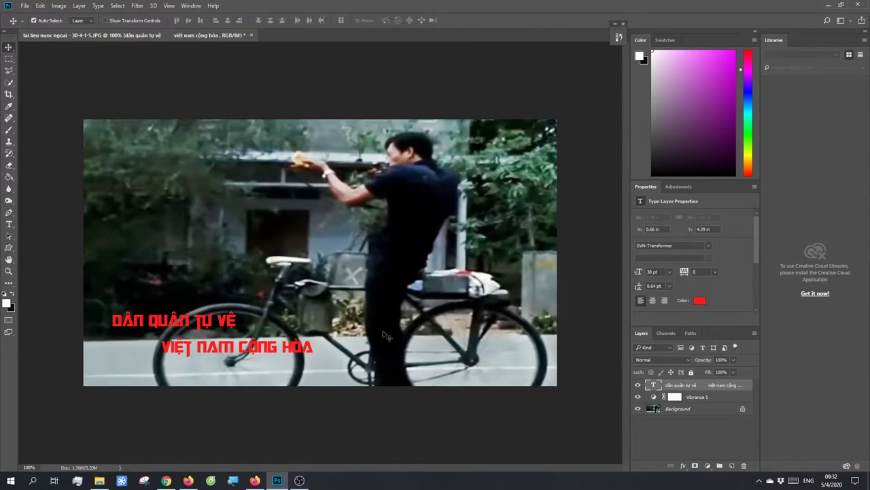
Apply bright yellow fff604 as the title's text colour
click(700, 299)
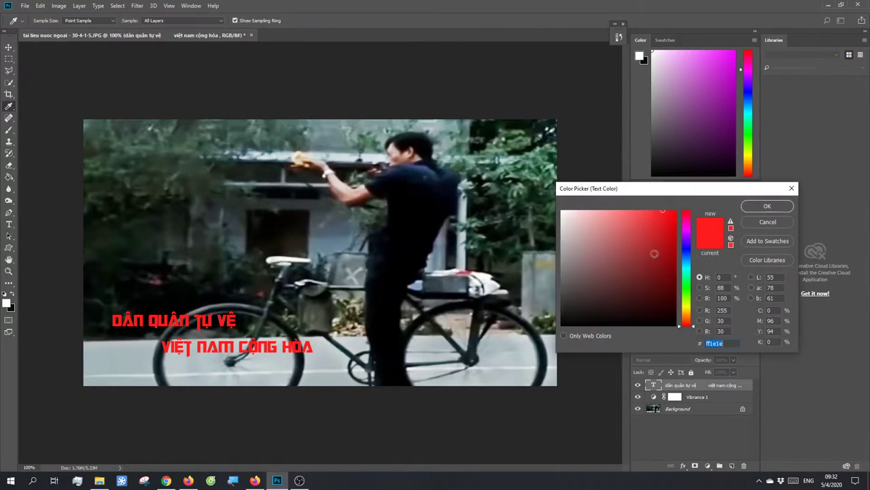
click(687, 310)
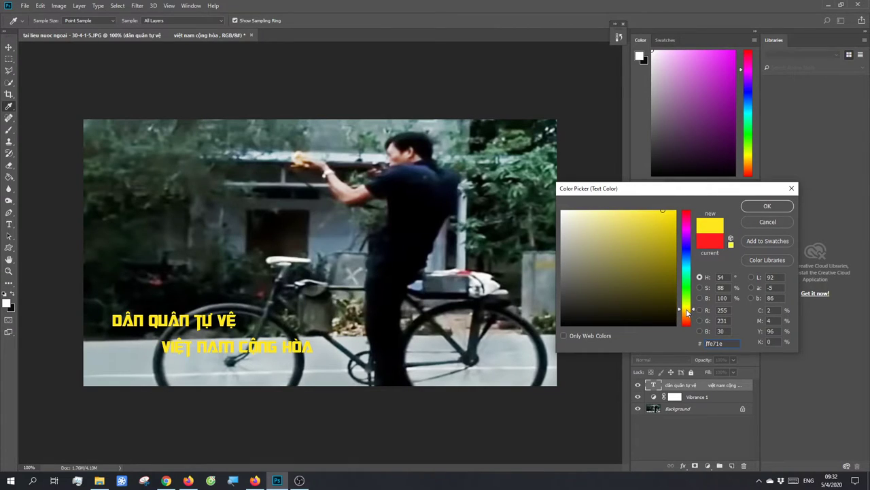
drag(659, 242, 678, 214)
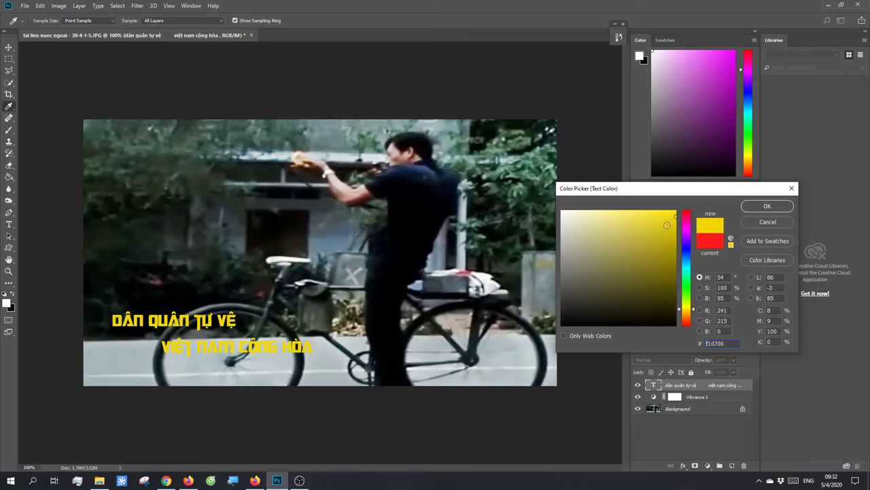
click(670, 223)
click(685, 212)
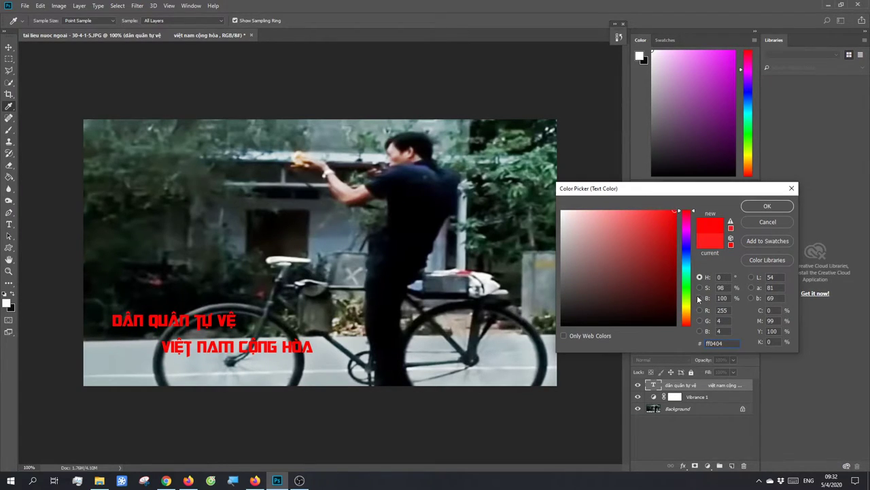
drag(687, 300, 687, 310)
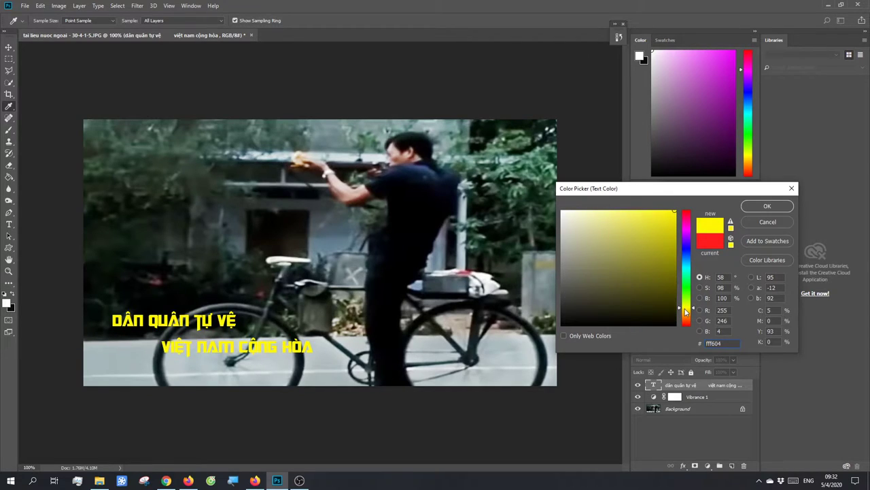
click(767, 205)
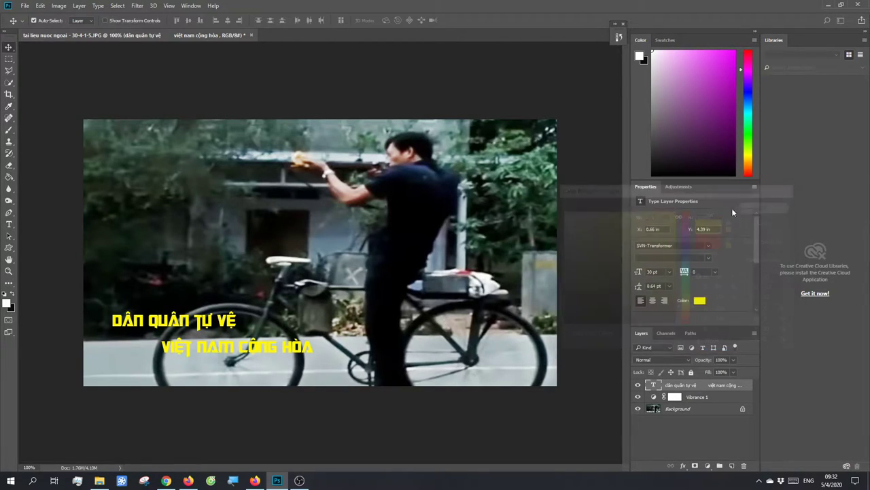
right_click(701, 383)
Add a 5 px white Stroke layer style to the title
click(552, 82)
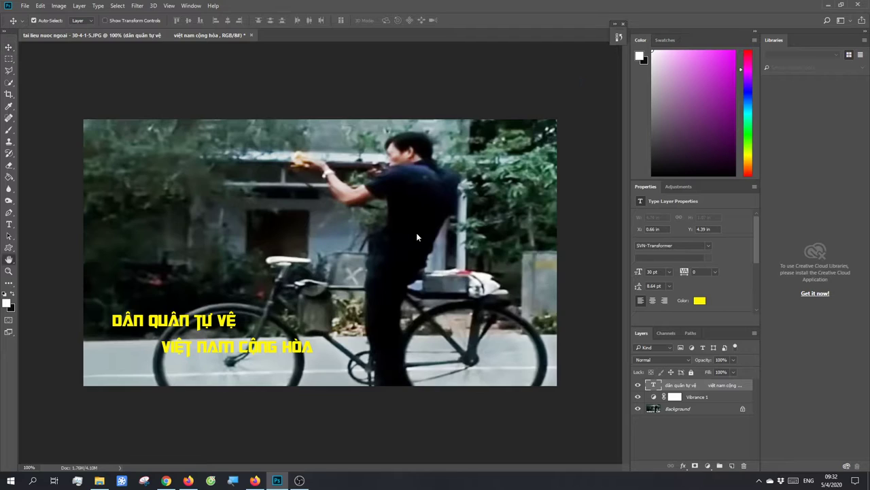
click(396, 327)
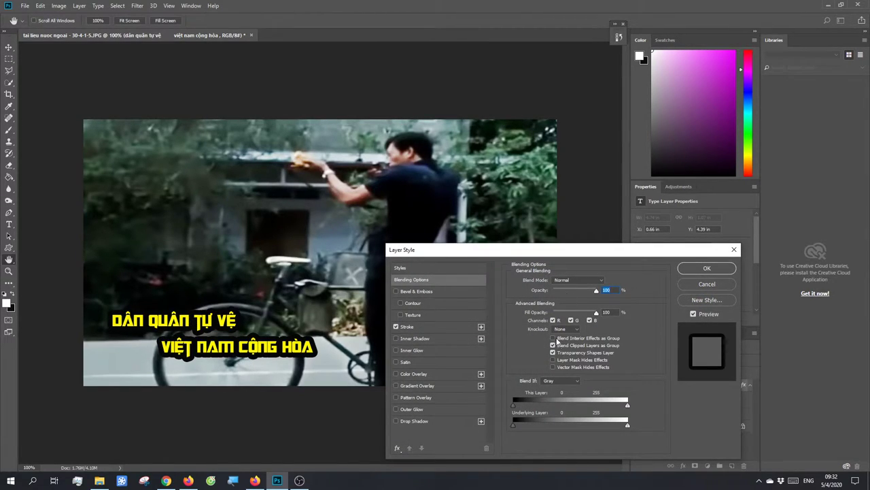
click(405, 327)
click(534, 346)
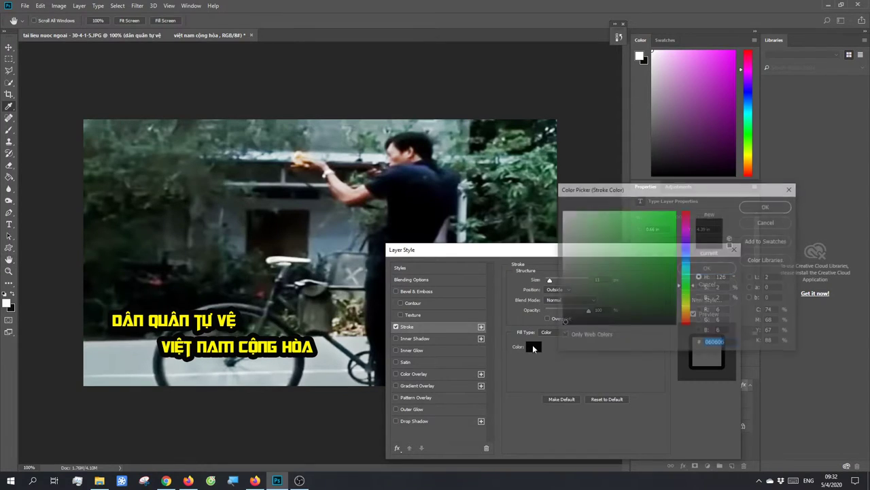
click(562, 213)
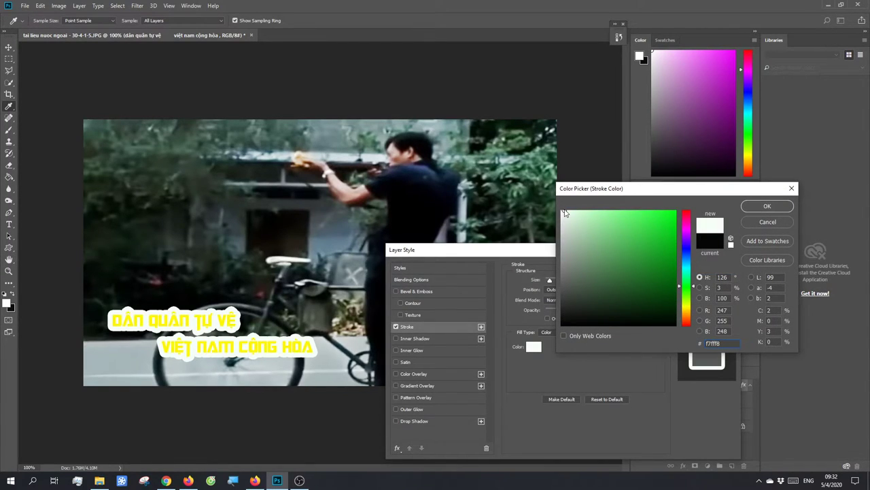
click(627, 217)
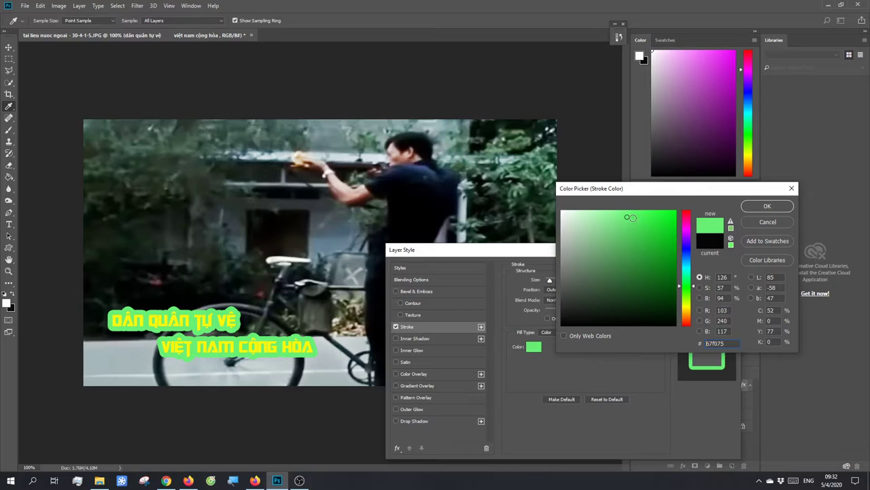
click(563, 212)
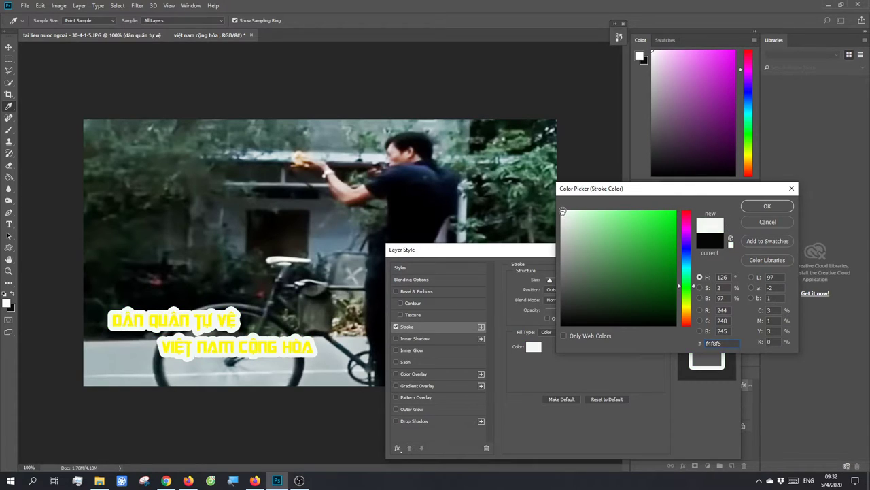
click(767, 207)
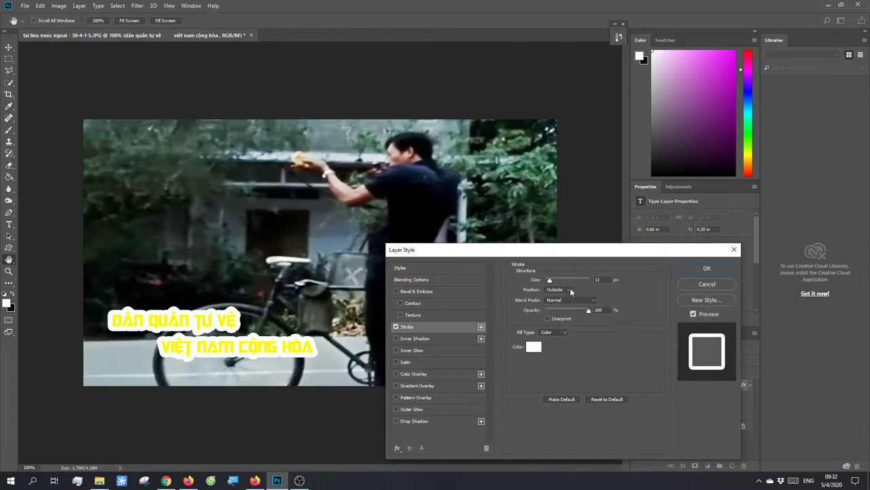
double_click(599, 279)
text(5)
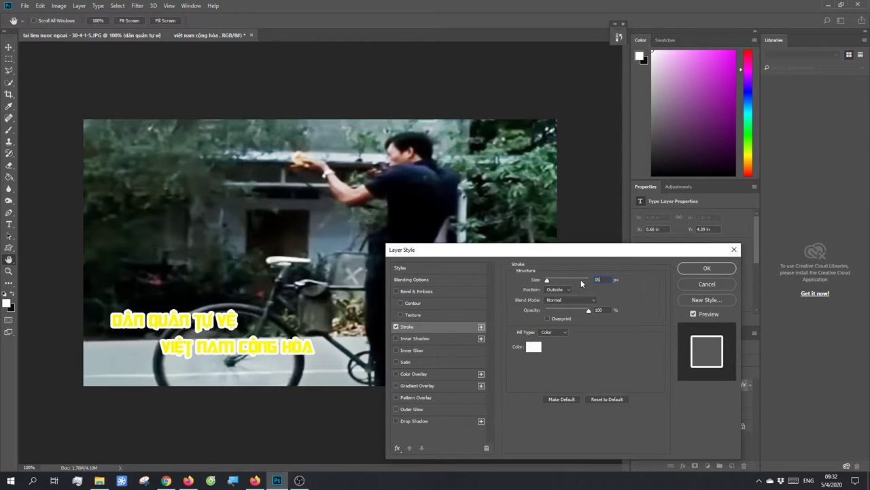
click(706, 268)
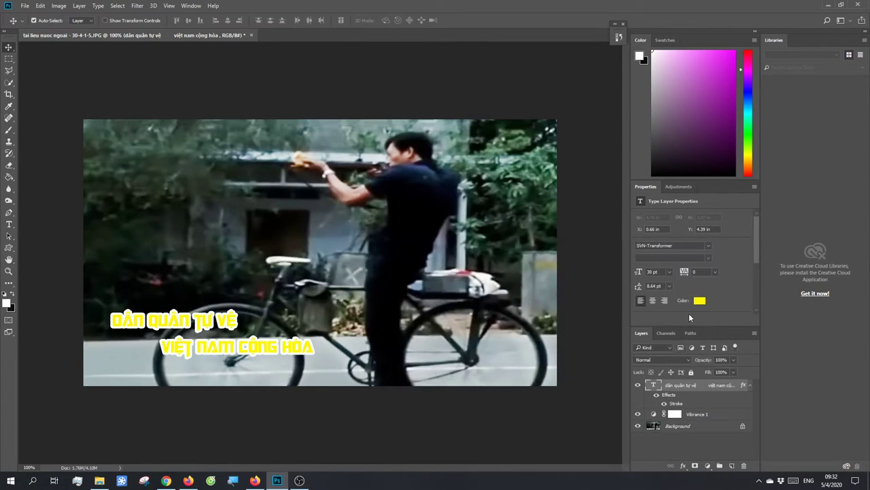
Preview red hues for the title text, around red f50505
click(699, 302)
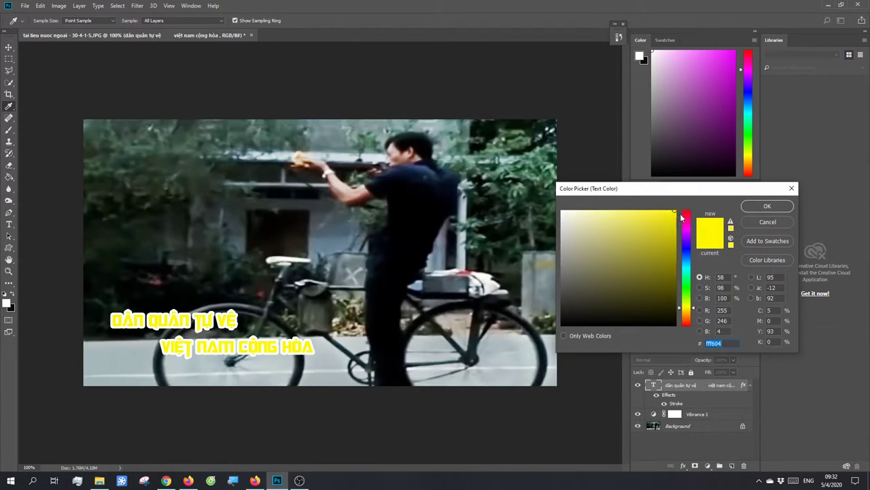
click(685, 214)
click(673, 214)
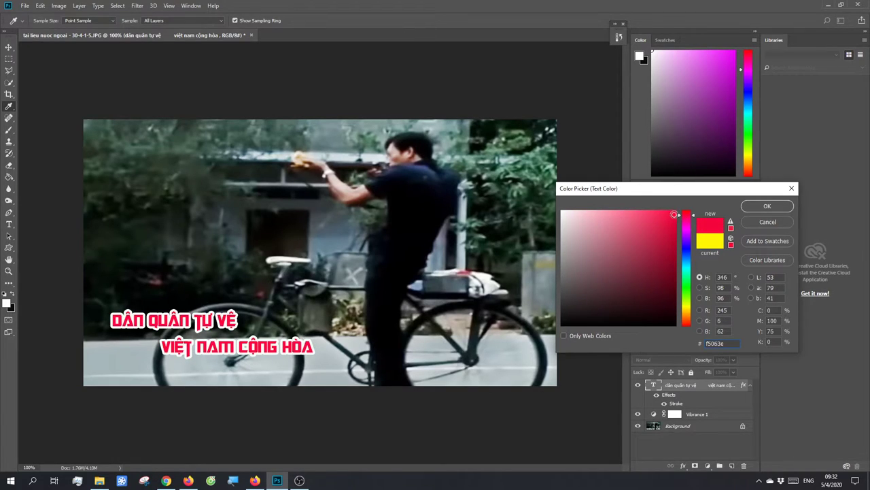
mouse_move(685, 216)
mouse_down()
mouse_move(684, 310)
mouse_move(692, 213)
mouse_up()
Confirm the red text colour and free-transform the title taller and slightly wider
click(766, 207)
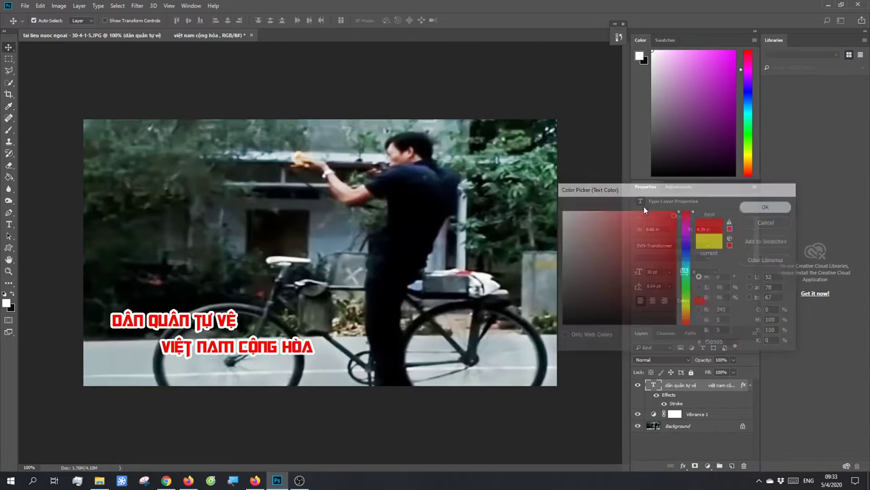
key(ctrl+t)
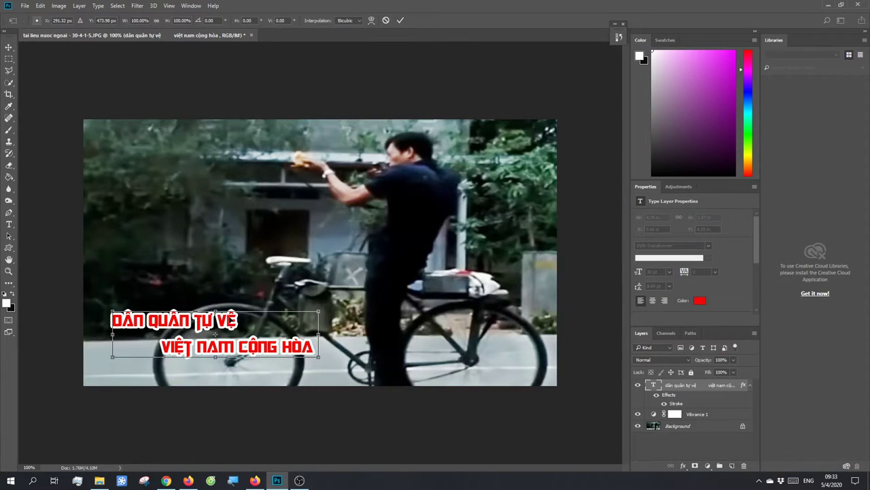
drag(215, 310, 215, 295)
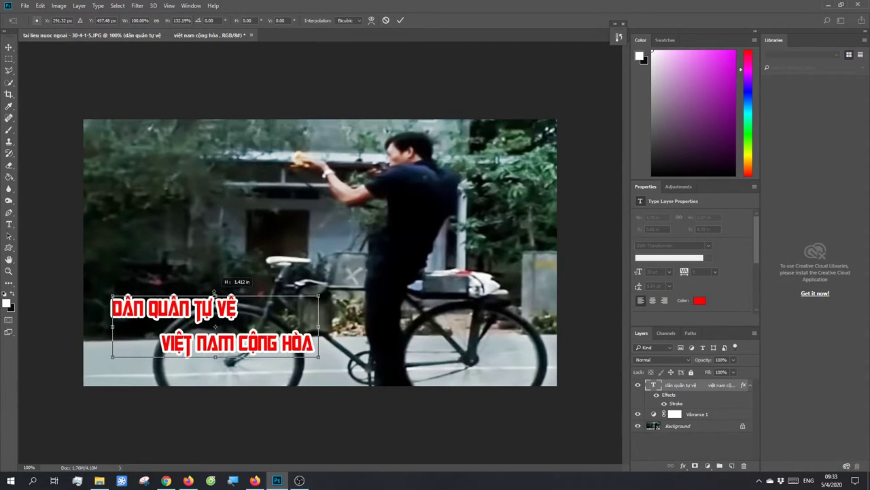
drag(320, 325, 340, 325)
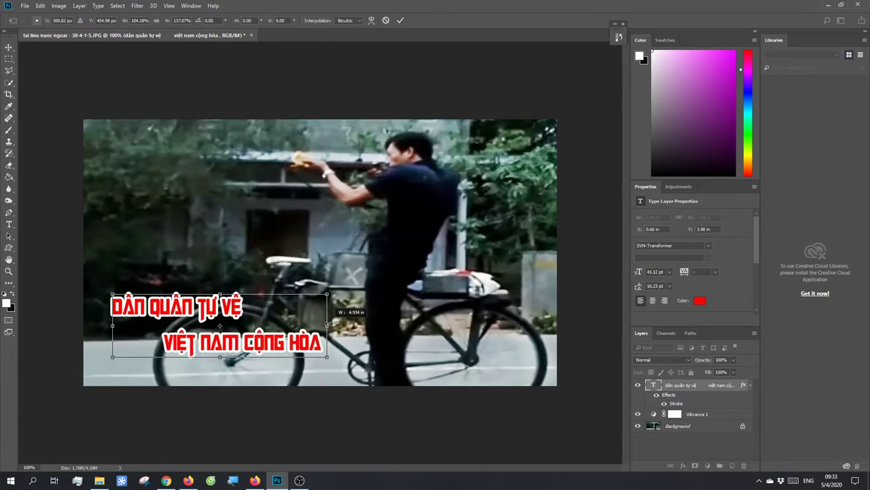
drag(227, 357, 227, 362)
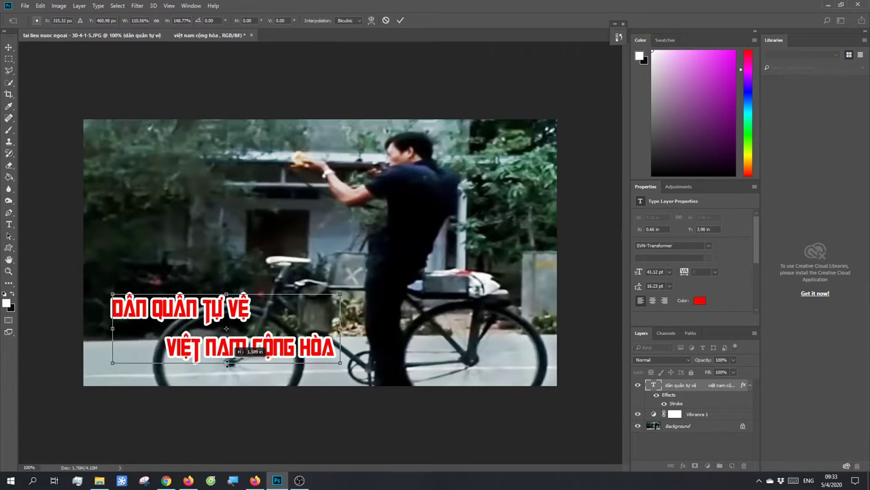
drag(111, 330, 102, 329)
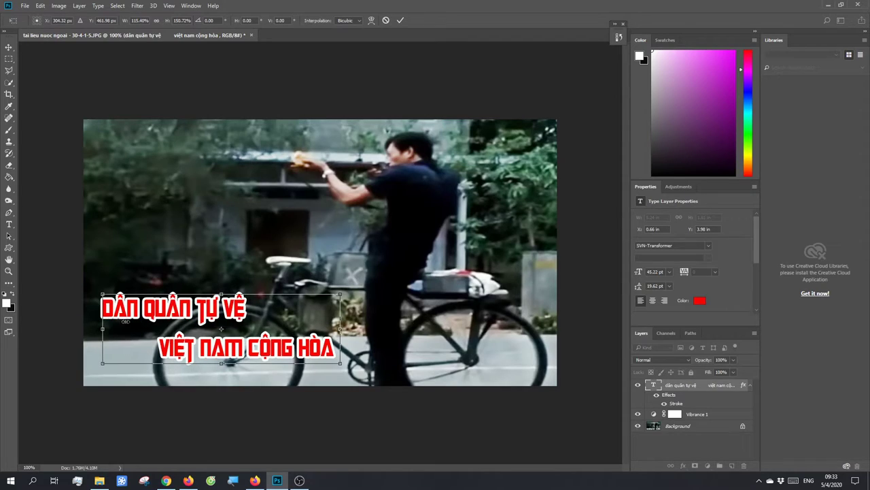
drag(220, 294, 220, 290)
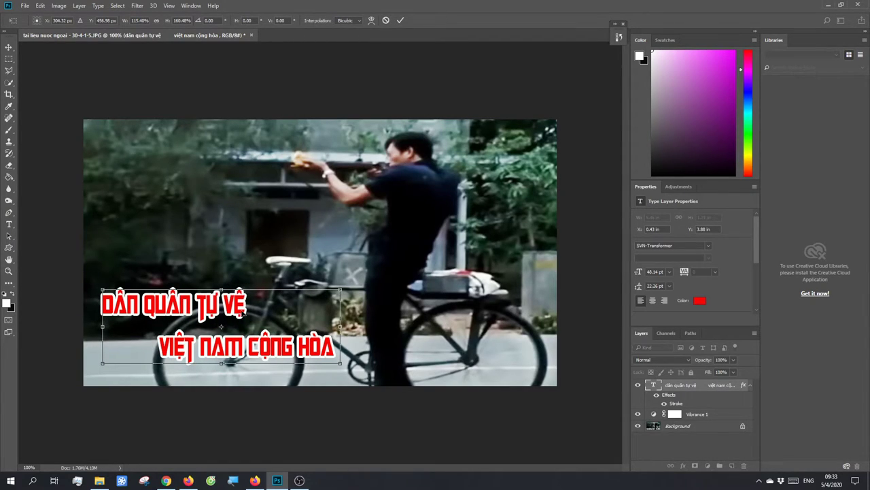
key(Return)
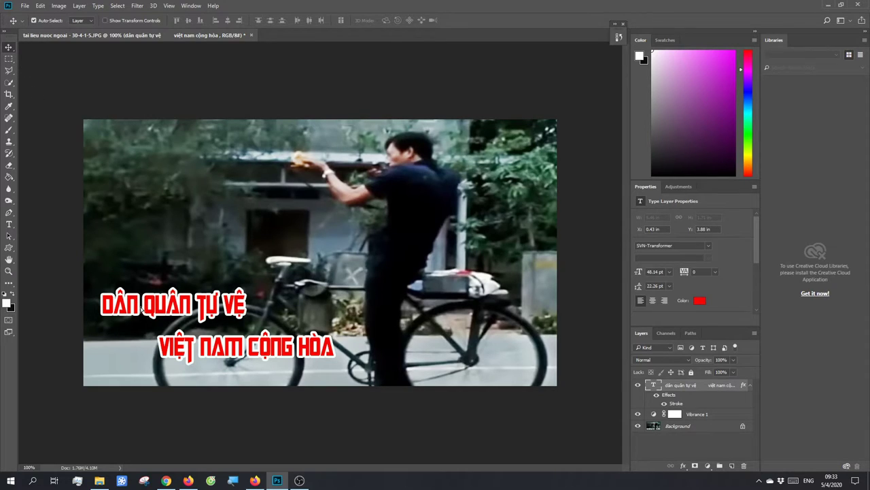
Move the title up a little and zoom out to a medium view of the photo
drag(142, 307, 141, 295)
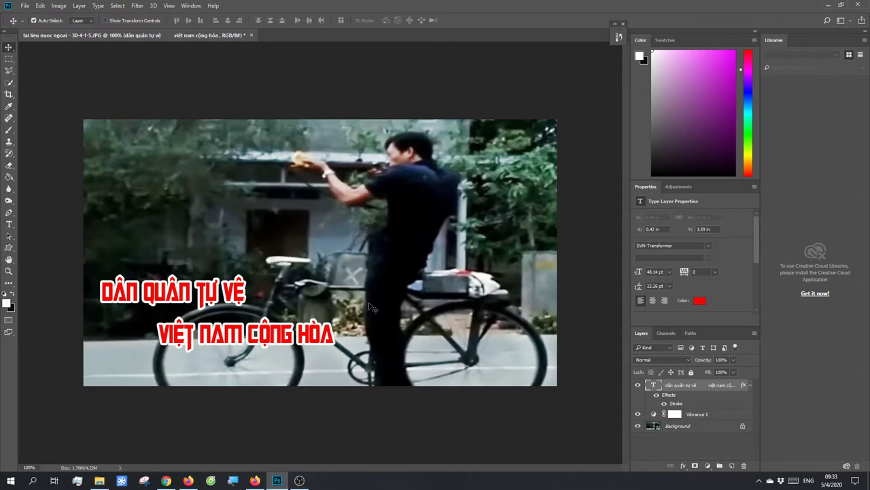
key(ctrl+minus)
key(ctrl+minus)
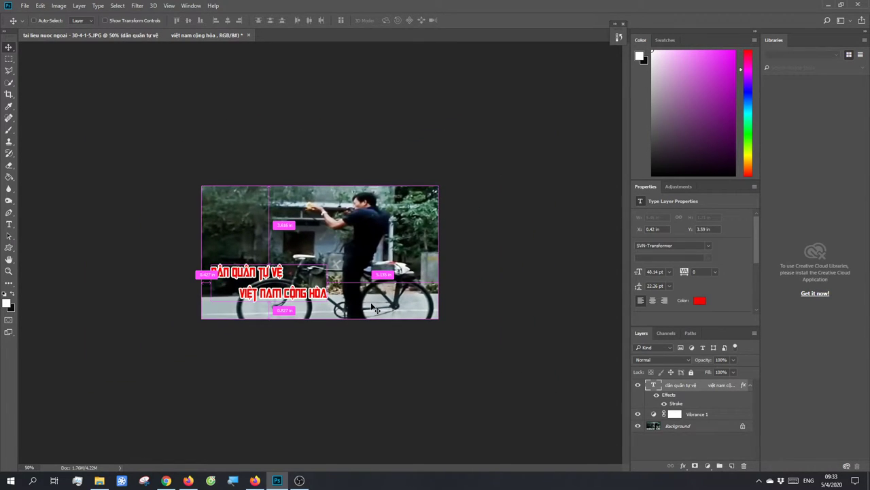
key(ctrl+plus)
key(ctrl+plus)
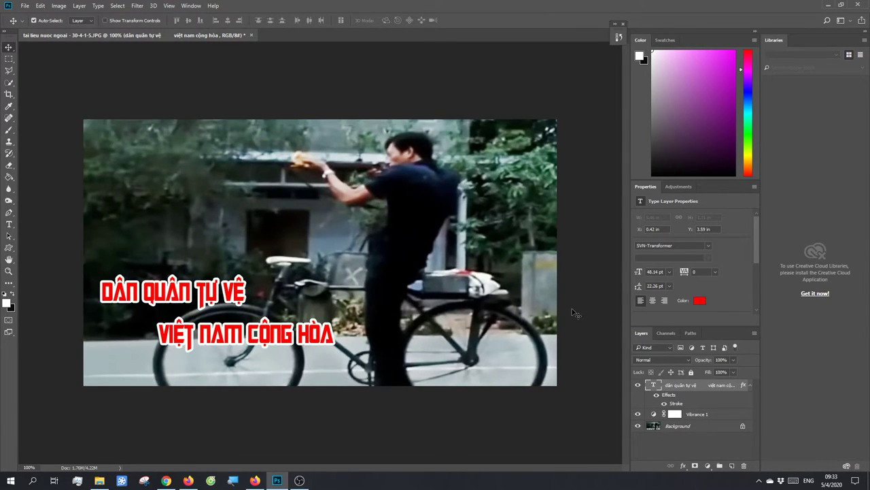
key(ctrl+minus)
key(ctrl+minus)
key(ctrl+minus)
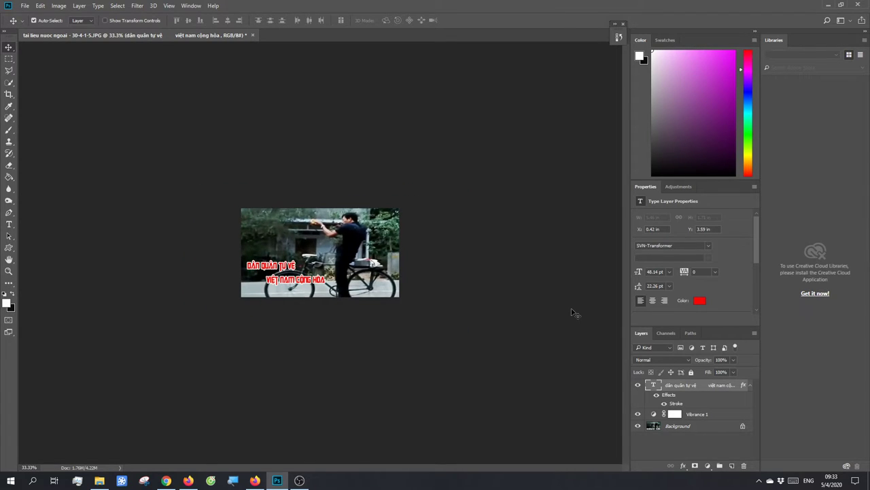
key(ctrl+plus)
key(ctrl+plus)
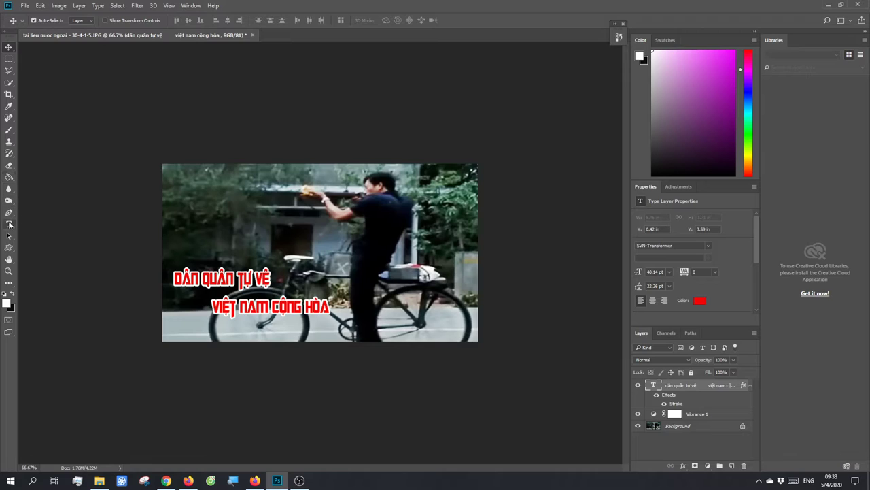
click(9, 224)
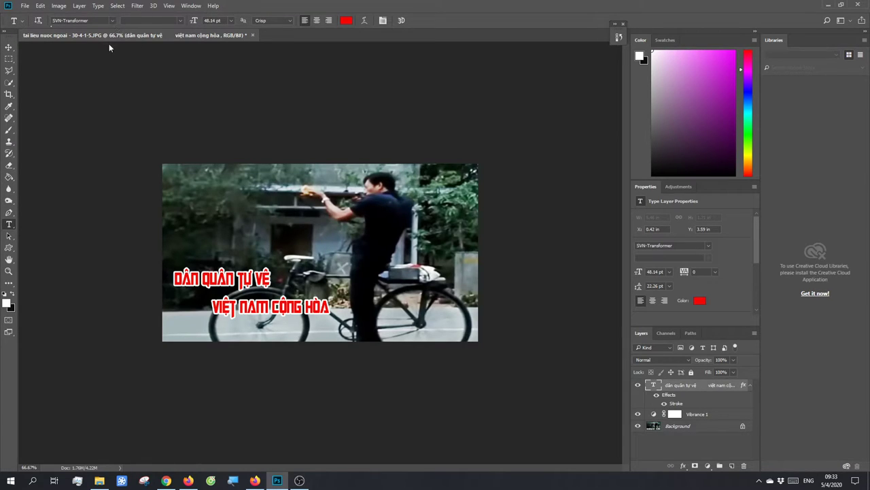
Scroll the font list and apply SVN-Blade Runner to the title
click(112, 21)
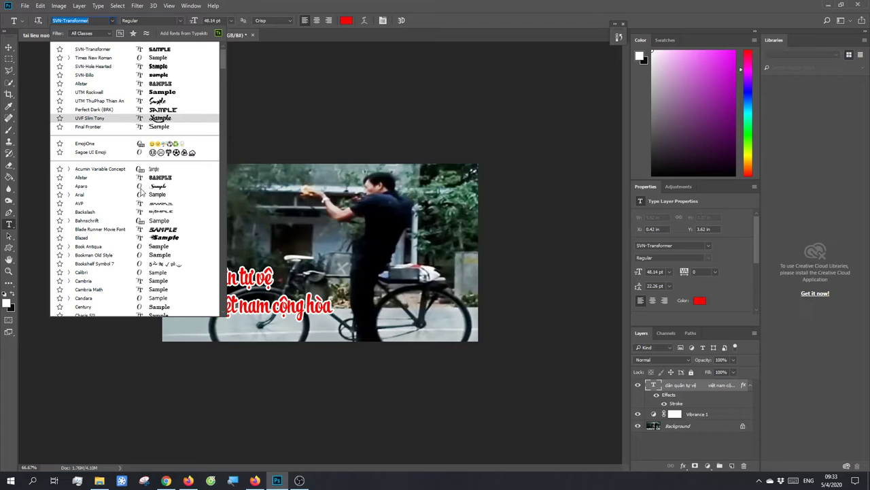
scroll(143, 190, down, 5)
scroll(143, 191, down, 5)
scroll(142, 191, down, 5)
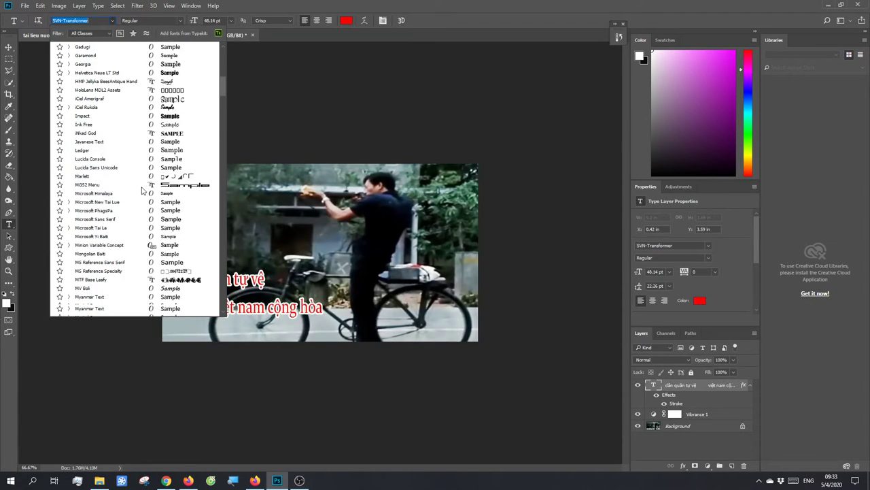
scroll(143, 190, down, 5)
scroll(142, 190, down, 5)
scroll(138, 188, down, 5)
scroll(138, 189, down, 5)
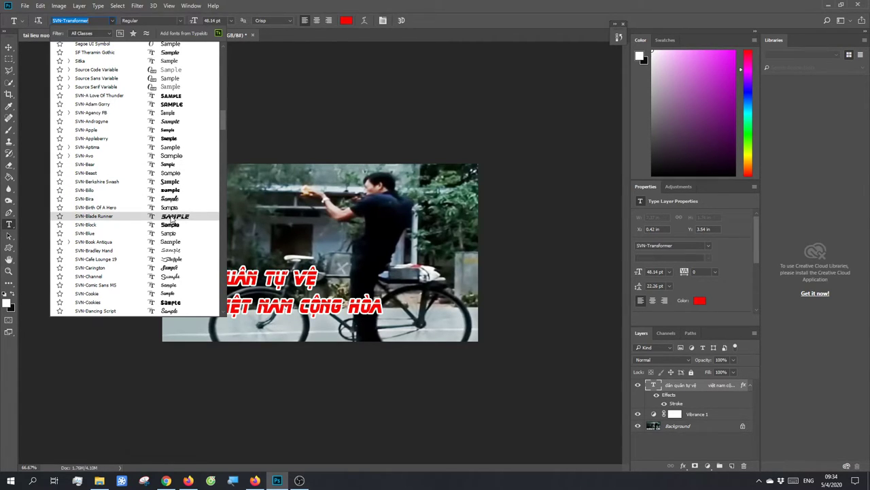
click(170, 217)
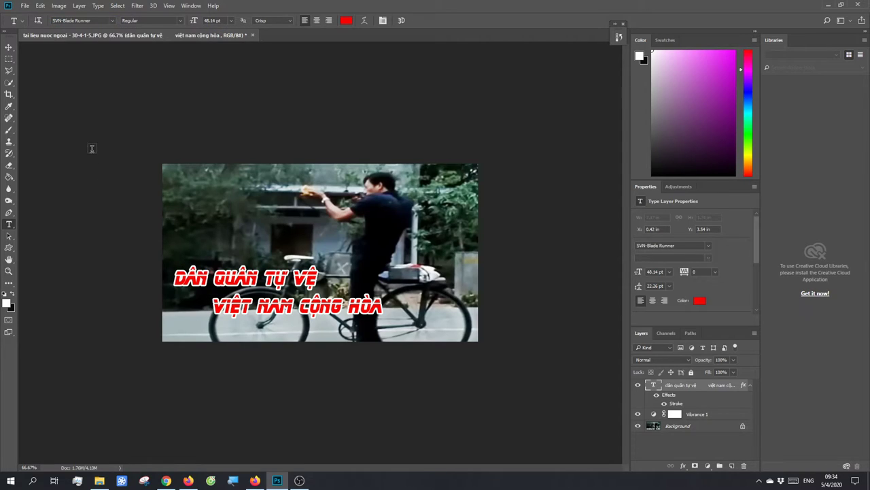
Nudge the title slightly left and up, then zoom in and out to check it
click(8, 47)
drag(252, 279, 245, 279)
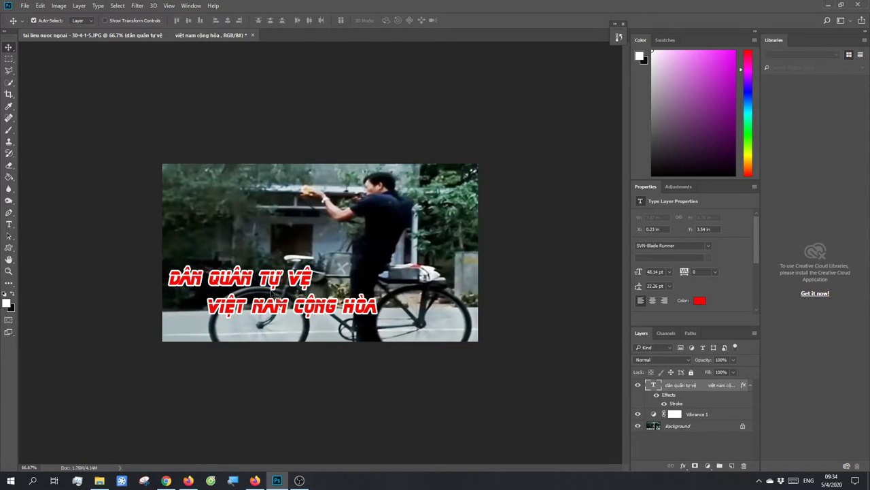
drag(248, 281, 240, 271)
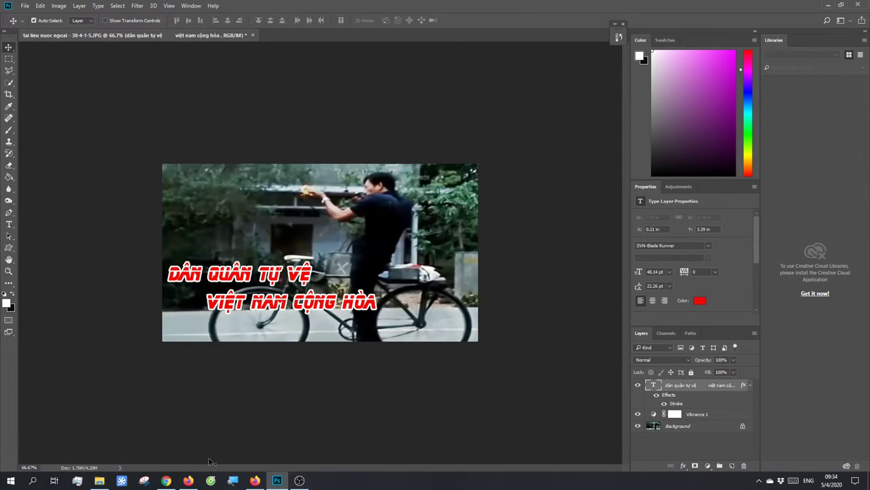
key(ctrl+plus)
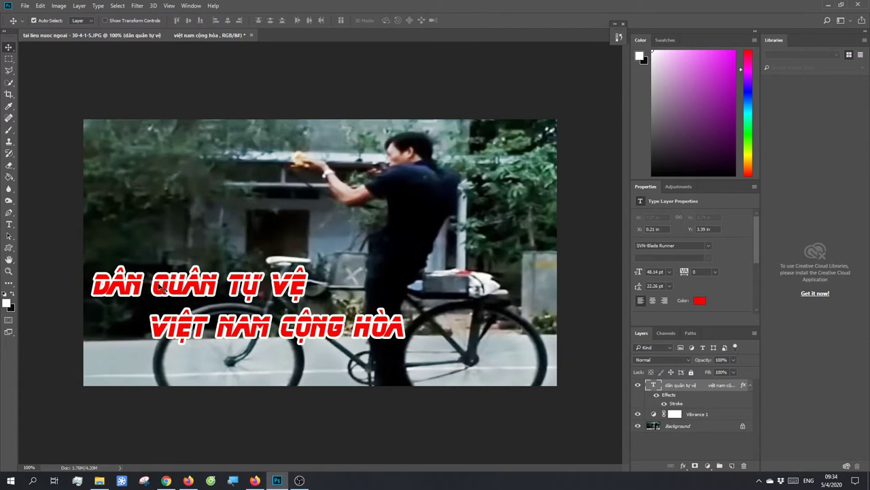
key(ctrl+minus)
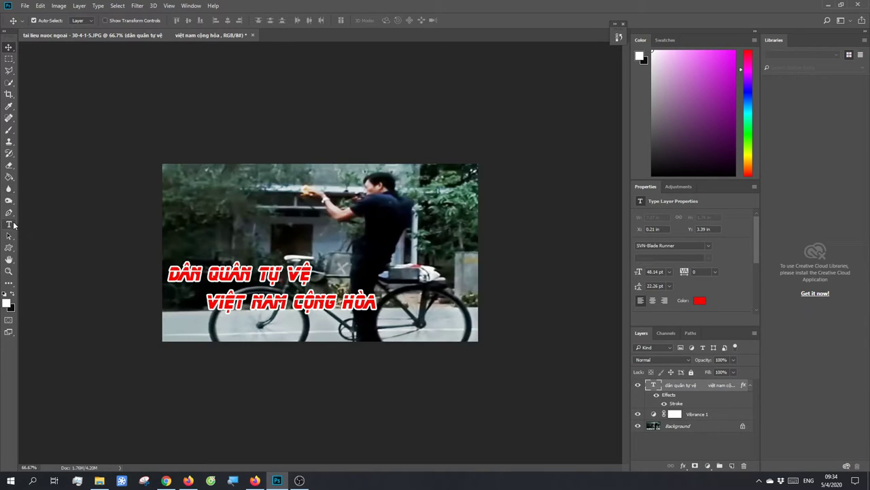
Select the line VIỆT NAM CỘNG HÒA and preview yellow-green and orange text colours
click(9, 224)
drag(371, 310, 204, 302)
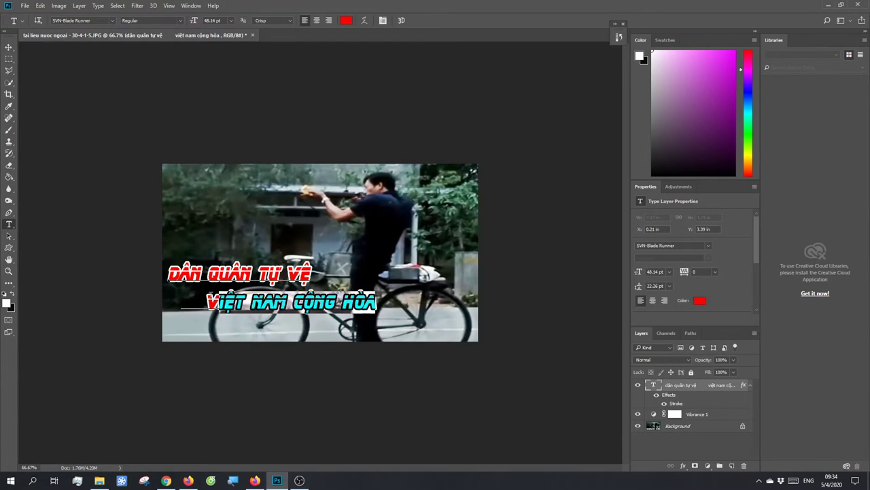
click(696, 302)
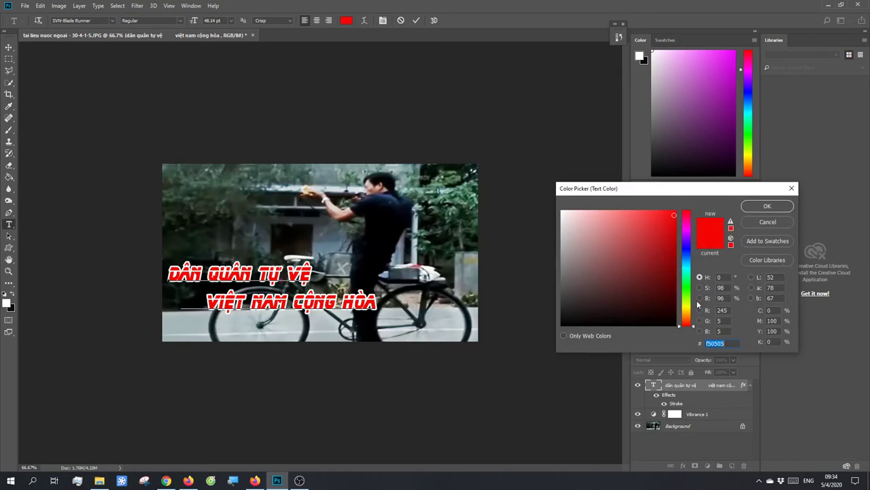
click(684, 307)
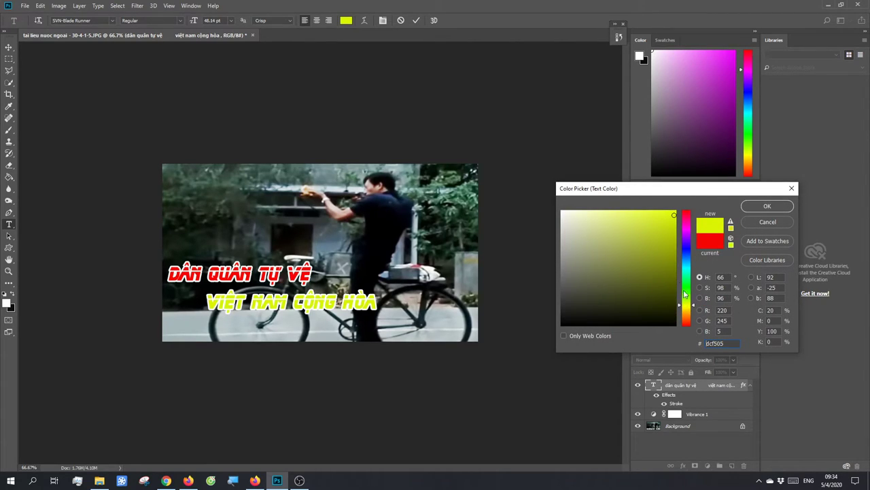
drag(671, 216, 677, 213)
click(691, 301)
click(691, 312)
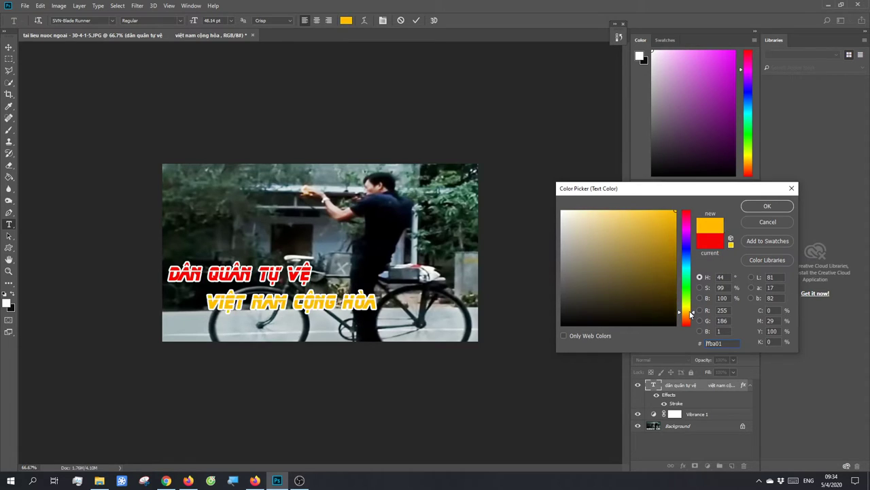
drag(692, 314, 694, 316)
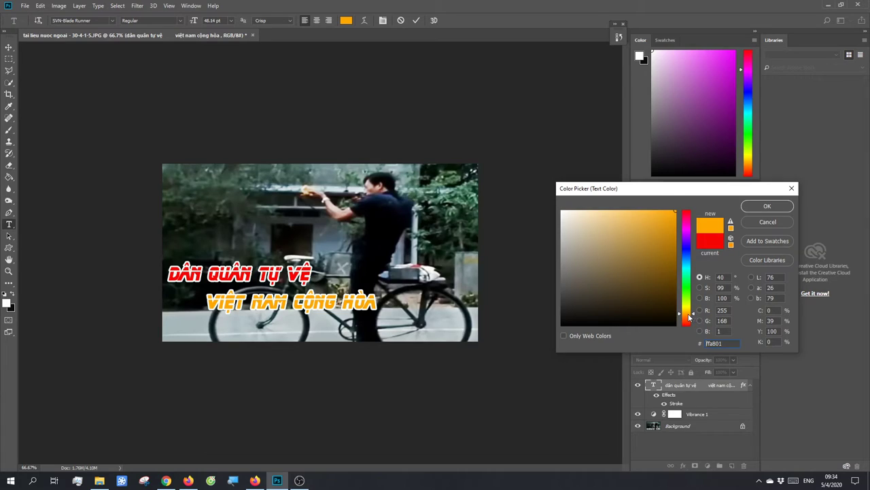
drag(689, 315, 693, 322)
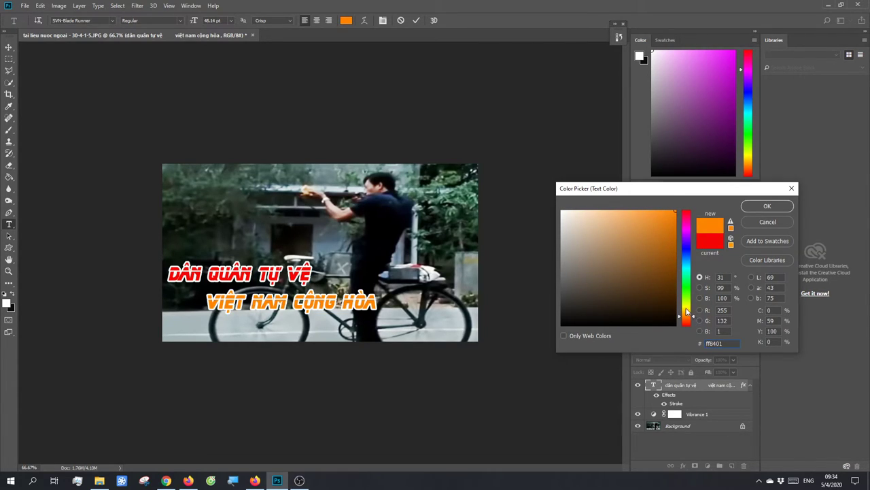
Preview yellow, red and web-safe orange ff9900 on the second line
click(686, 309)
drag(689, 305, 691, 304)
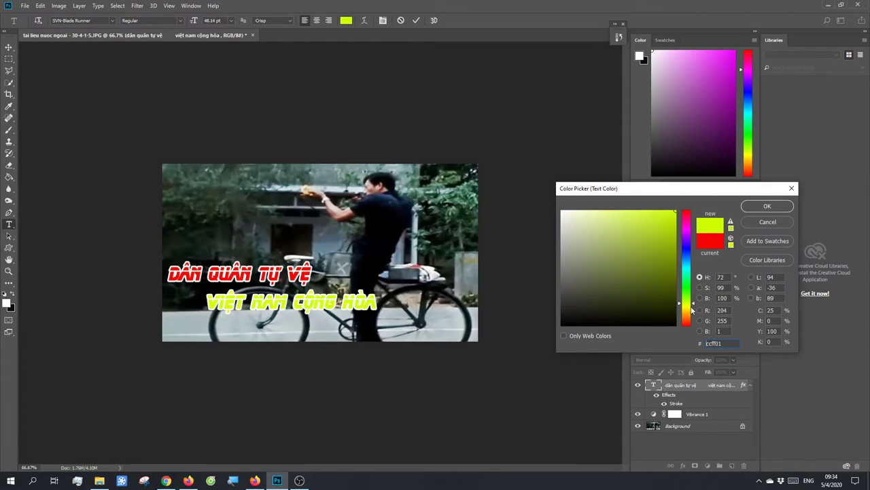
click(690, 310)
drag(677, 238, 678, 220)
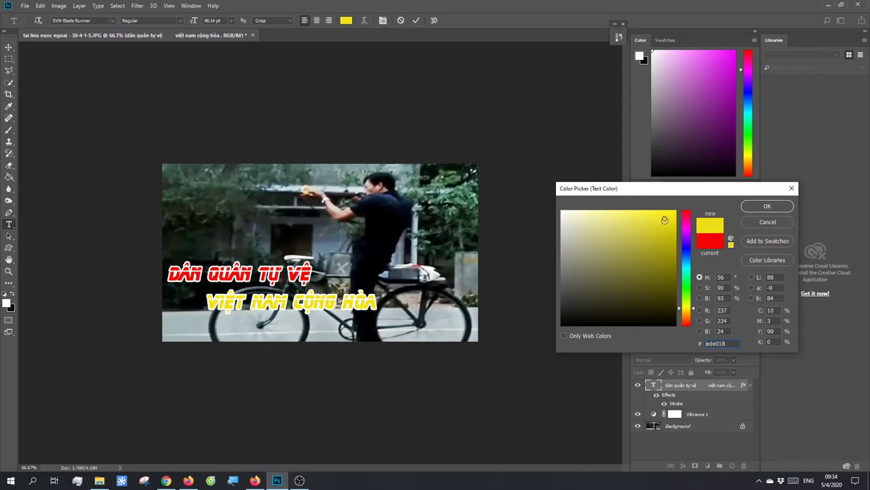
click(681, 216)
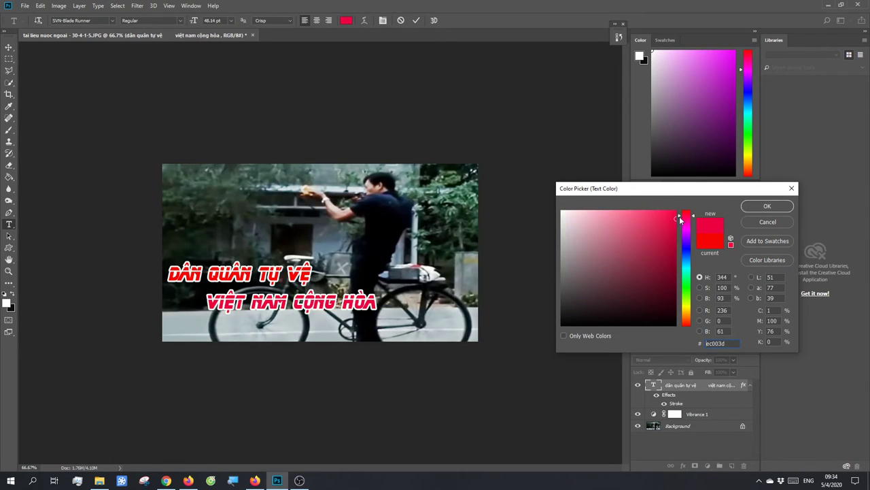
click(689, 310)
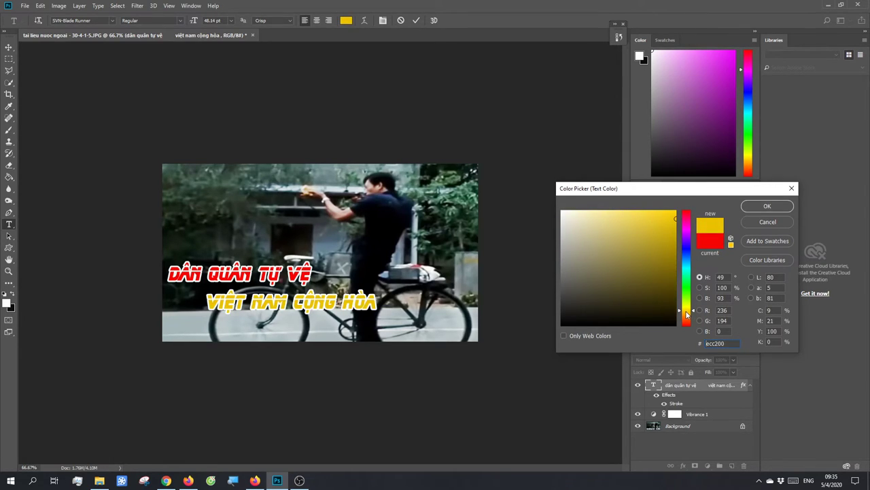
drag(687, 312, 689, 316)
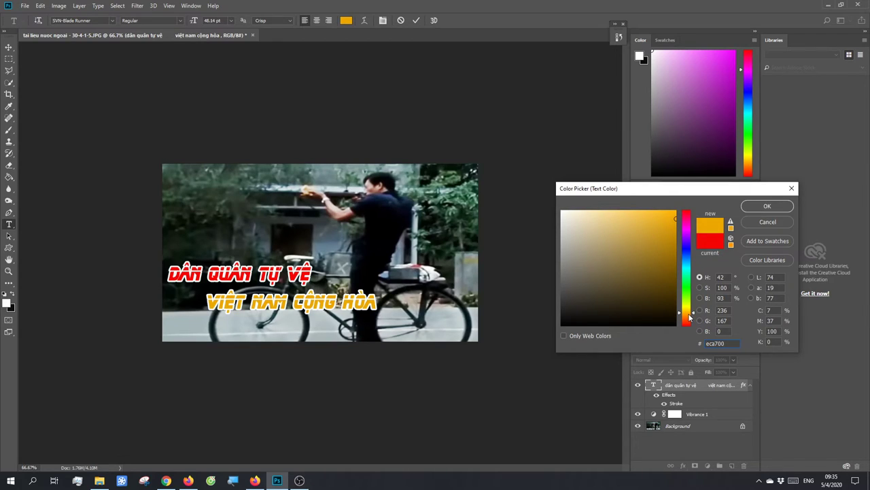
click(598, 337)
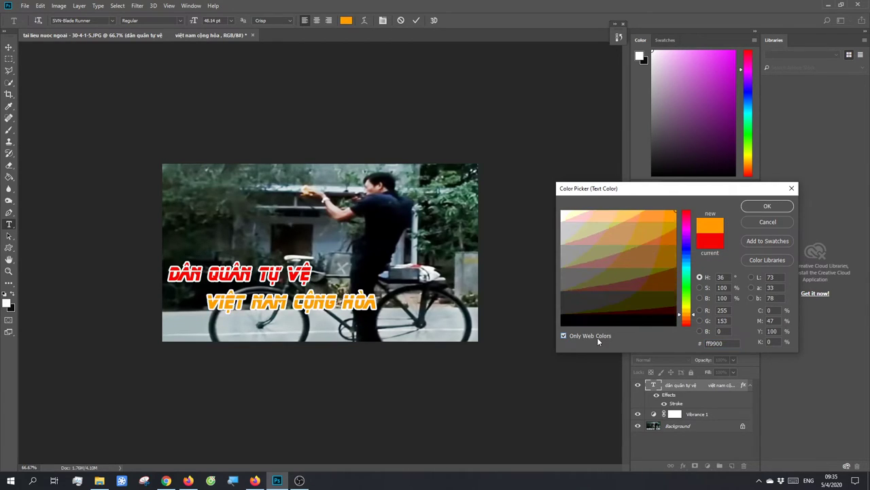
click(597, 337)
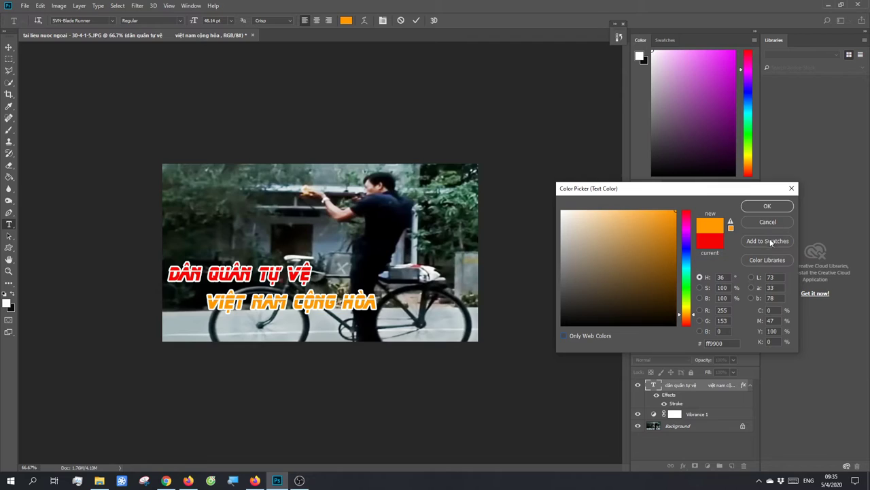
Try bright, pale, gold and orange-tinted yellows on the second line
click(685, 308)
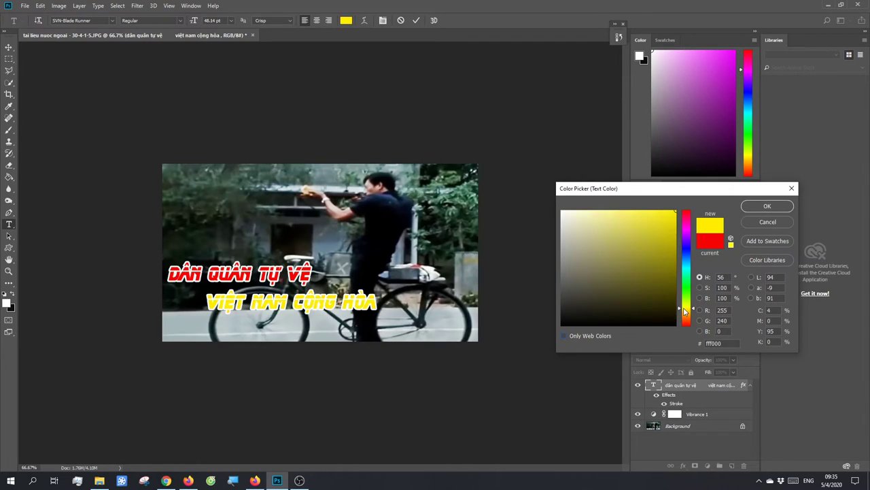
drag(684, 308, 685, 310)
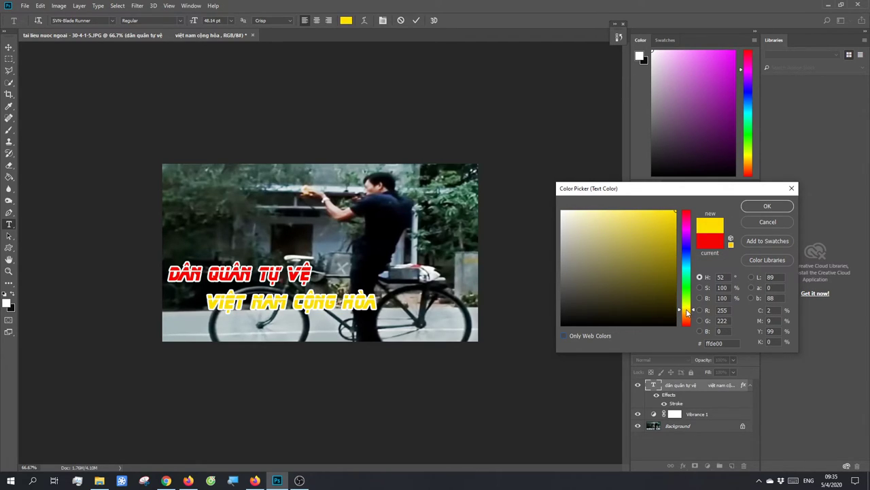
click(686, 308)
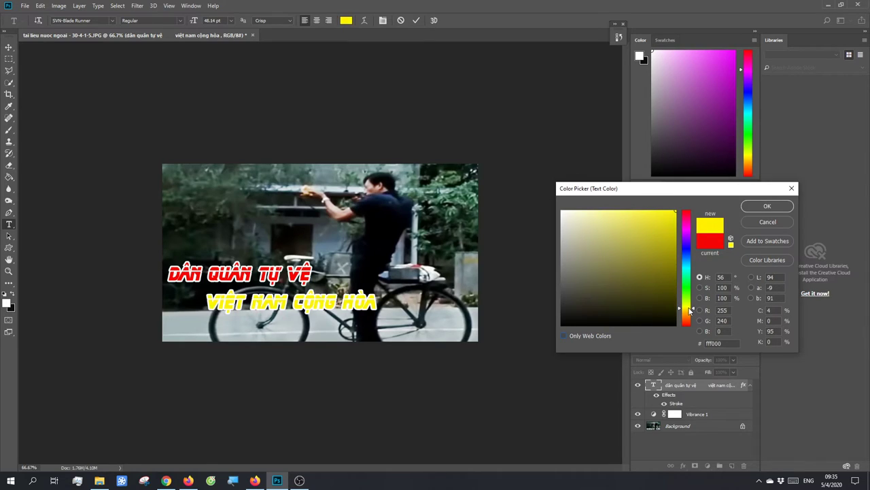
drag(690, 310, 692, 308)
mouse_move(656, 226)
mouse_down()
mouse_move(624, 228)
mouse_move(670, 214)
mouse_up()
drag(687, 323, 690, 317)
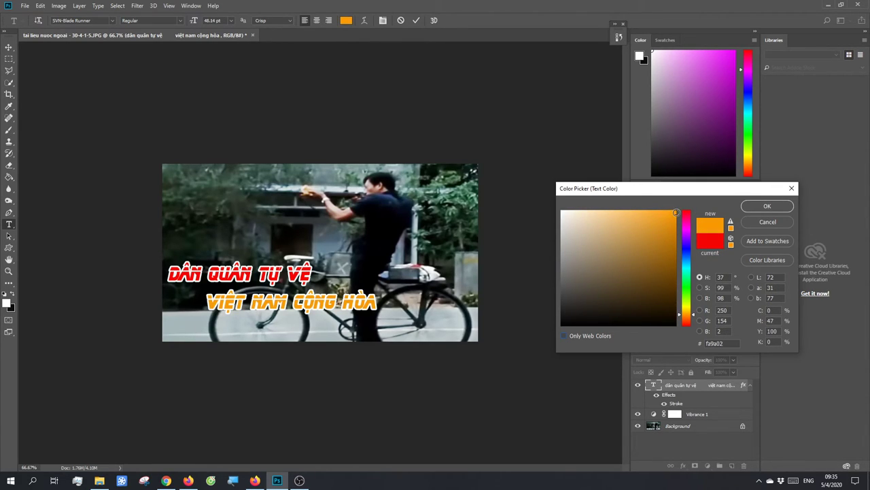
drag(690, 324, 687, 311)
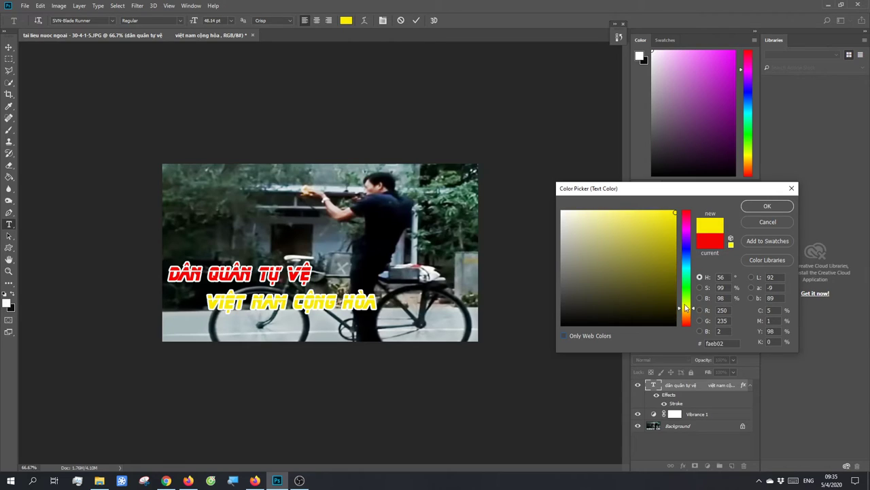
mouse_move(671, 230)
mouse_down()
mouse_move(629, 222)
mouse_move(675, 212)
mouse_up()
drag(694, 310, 692, 312)
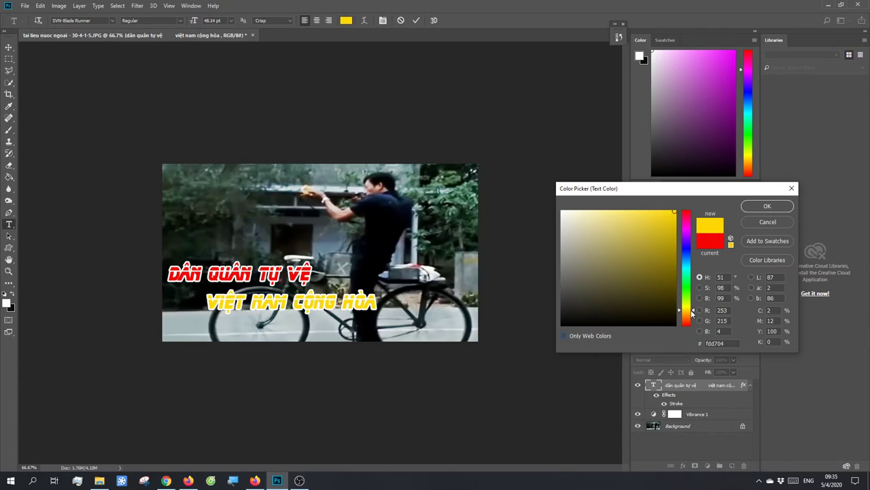
mouse_move(670, 213)
mouse_down()
mouse_move(678, 212)
mouse_move(671, 222)
mouse_move(675, 210)
mouse_up()
Preview orange and yellow-orange shades, ending on yellow fcff02
click(685, 317)
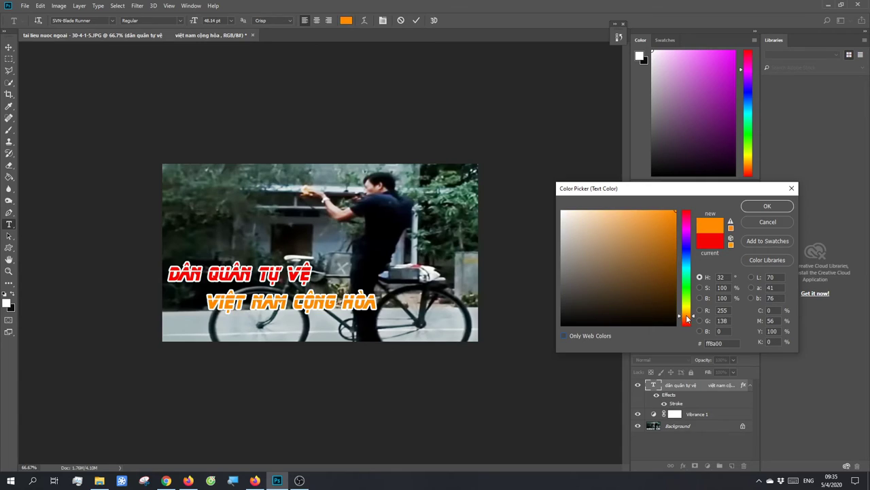
drag(675, 255, 664, 230)
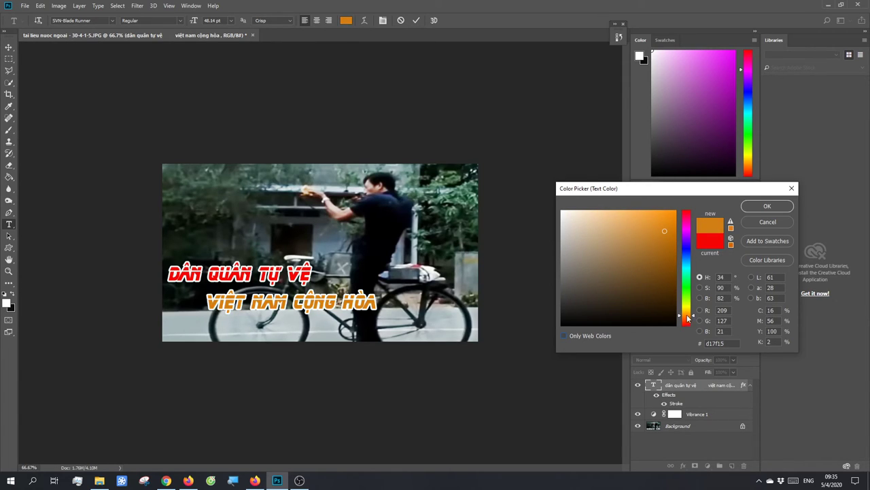
click(689, 314)
drag(688, 316, 689, 314)
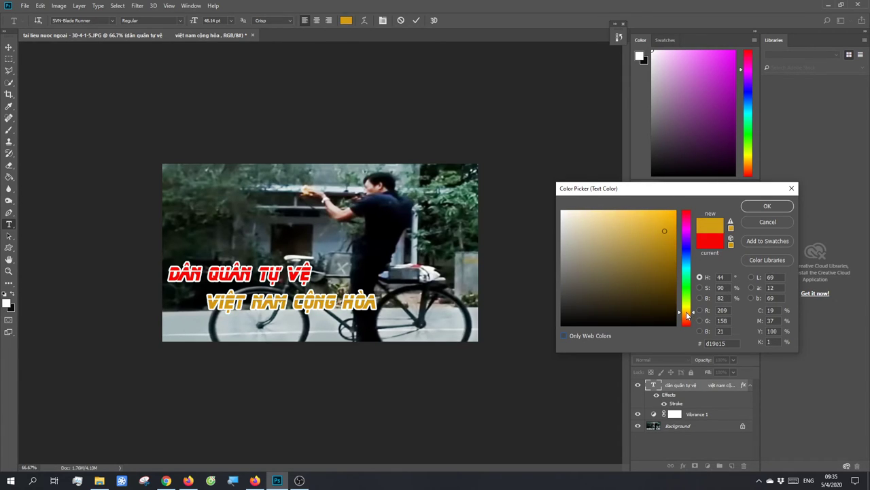
click(671, 213)
drag(671, 213, 676, 211)
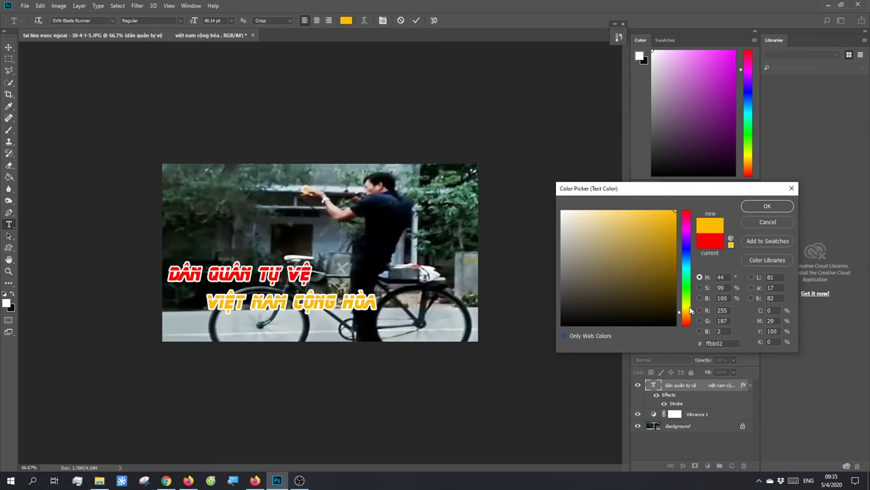
click(689, 317)
drag(692, 319, 692, 303)
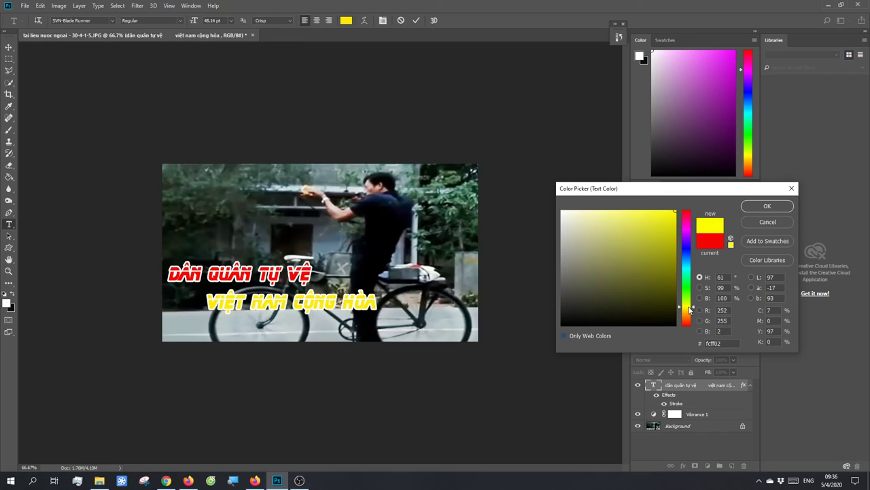
Accept the yellow for the second line and exit text editing
click(767, 206)
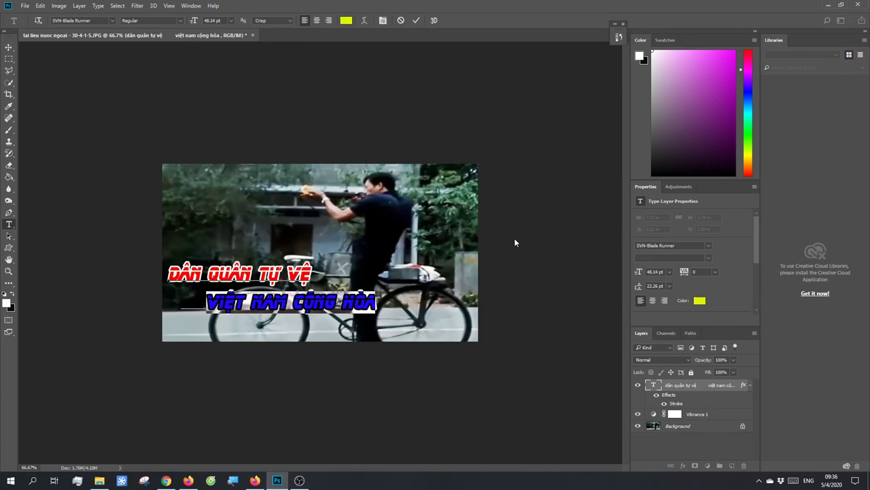
click(311, 322)
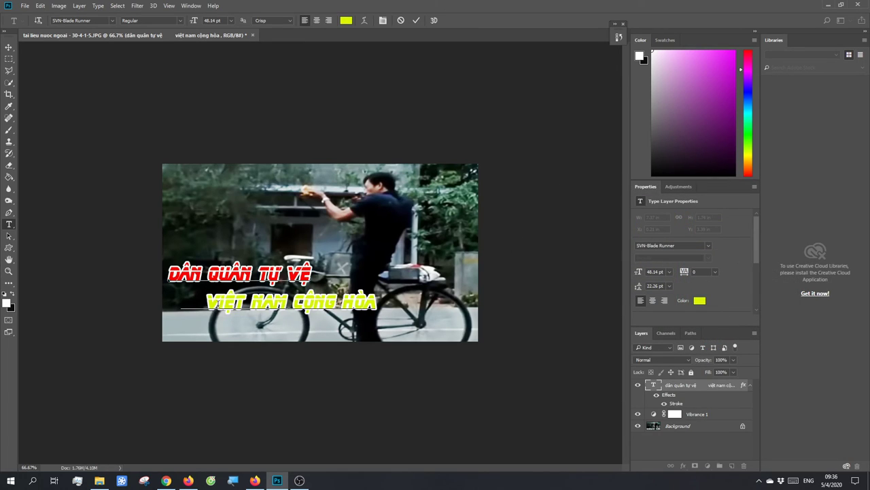
mouse_move(219, 304)
mouse_down()
mouse_move(211, 302)
mouse_move(367, 302)
mouse_up()
click(601, 80)
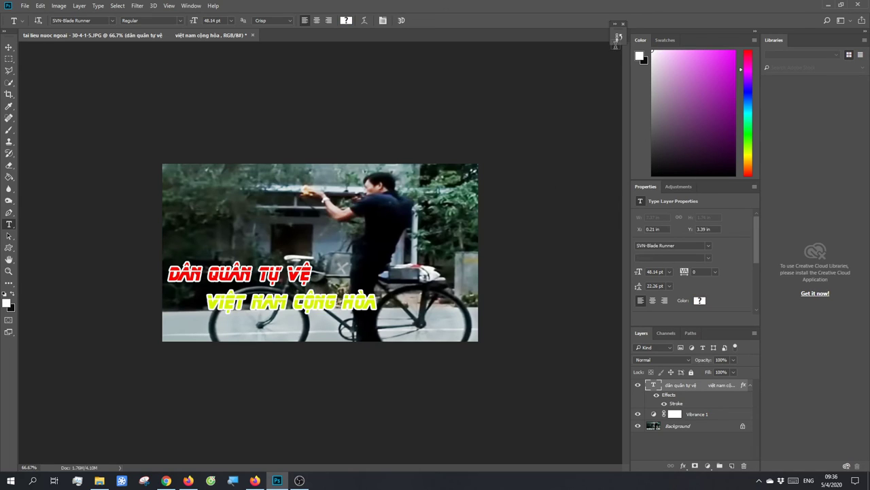
key(Escape)
Revert to the earlier Move history state so both lines are red
click(619, 36)
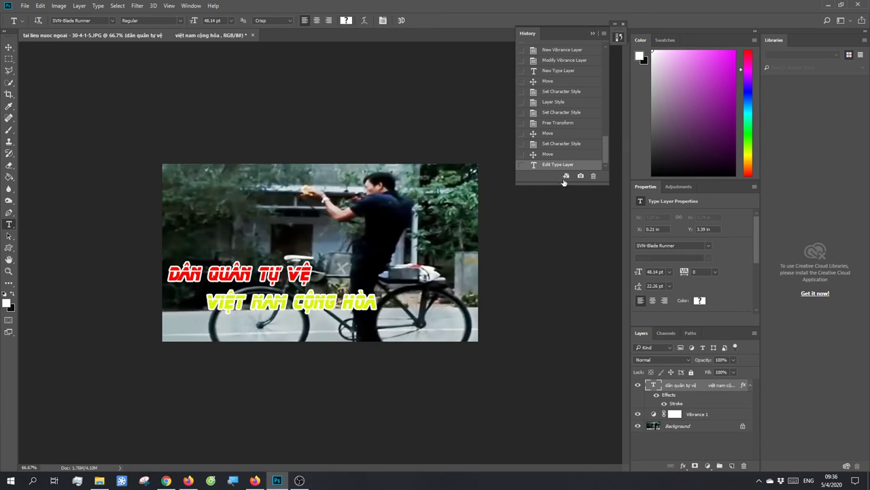
click(556, 154)
click(594, 34)
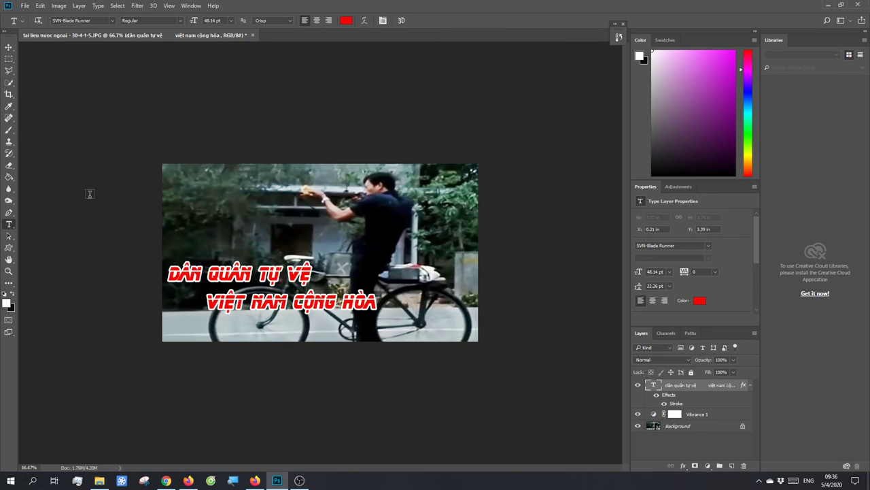
mouse_move(299, 480)
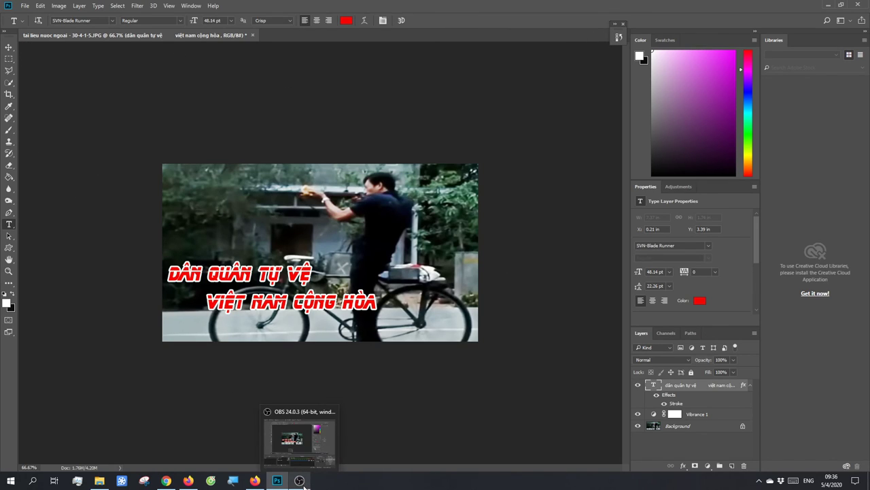
Save as standard JPEG (not JPEG Stereo) to 'tai lieu nuoc ngoai - 30-4-1-5.jpg', replacing the existing file
click(25, 5)
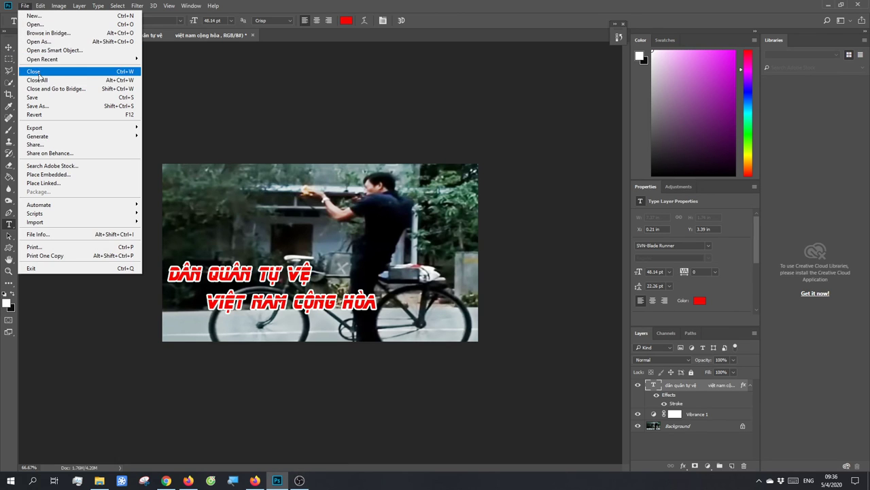
click(49, 107)
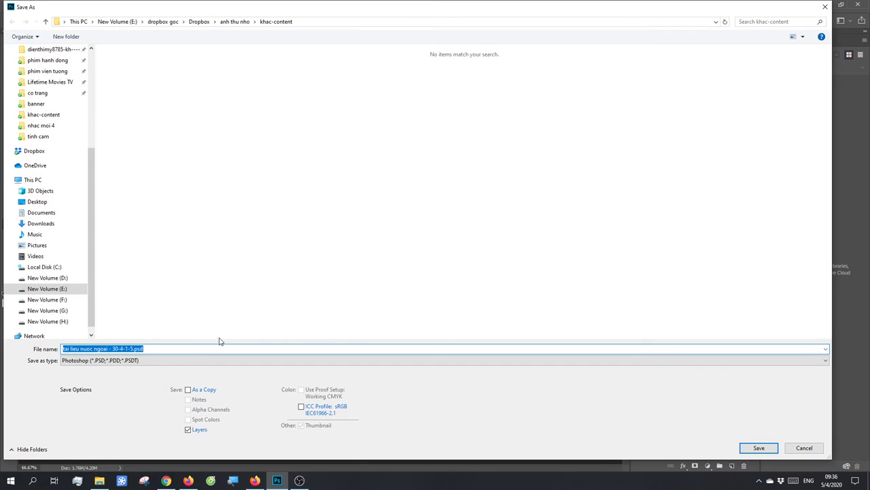
click(163, 361)
click(156, 285)
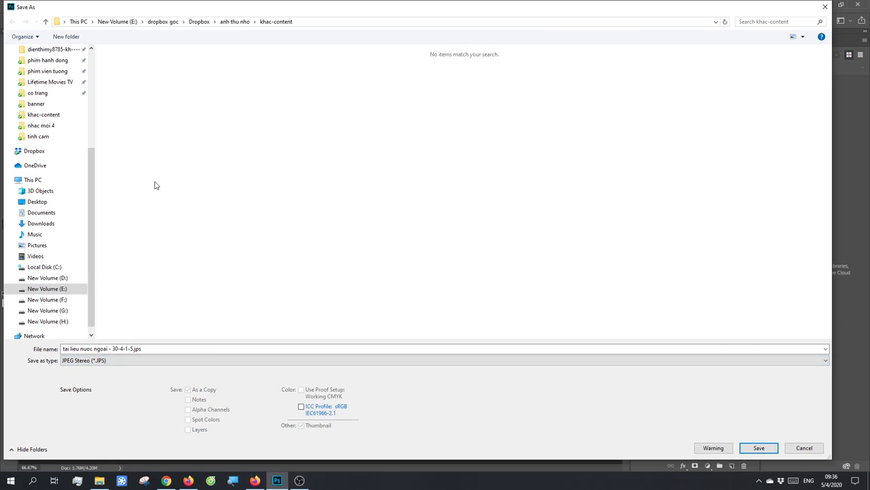
click(145, 359)
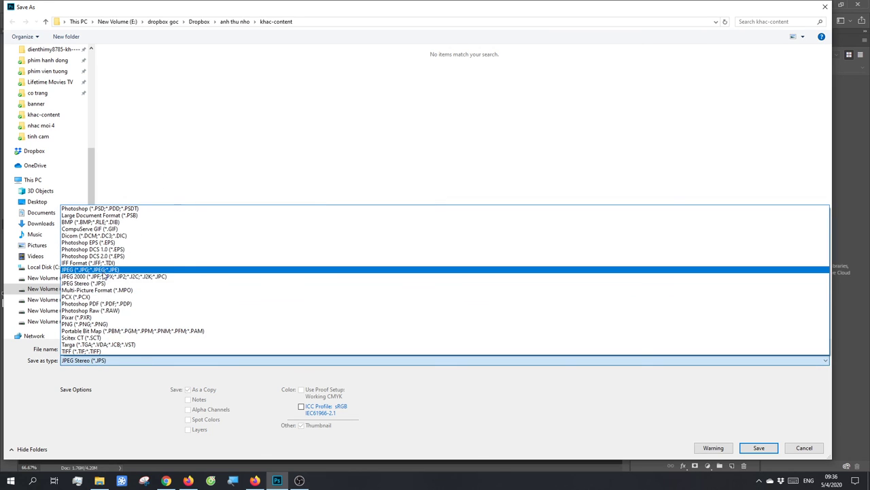
click(163, 271)
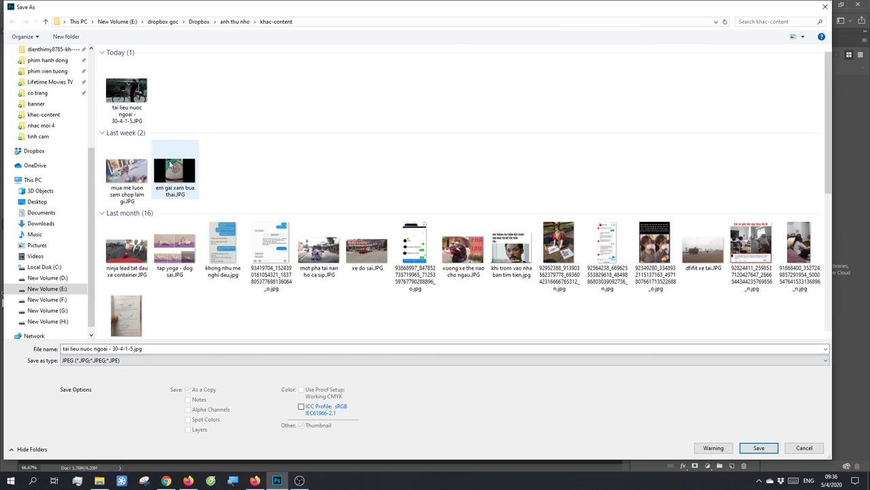
click(758, 449)
click(458, 242)
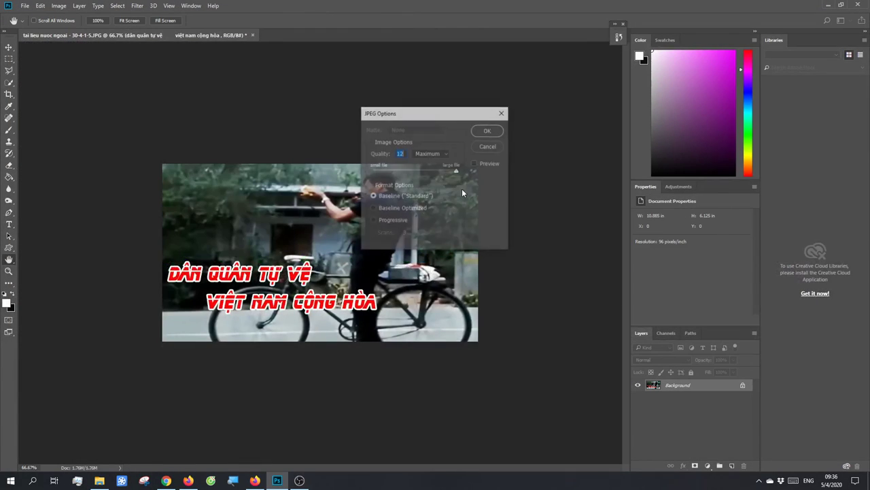